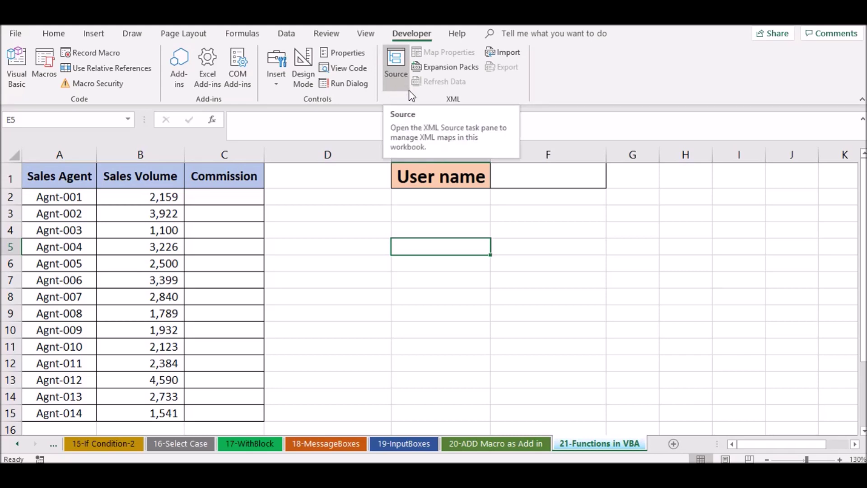
- In the VBA editor, delete the old User and Commission functions
left_click(529, 172)
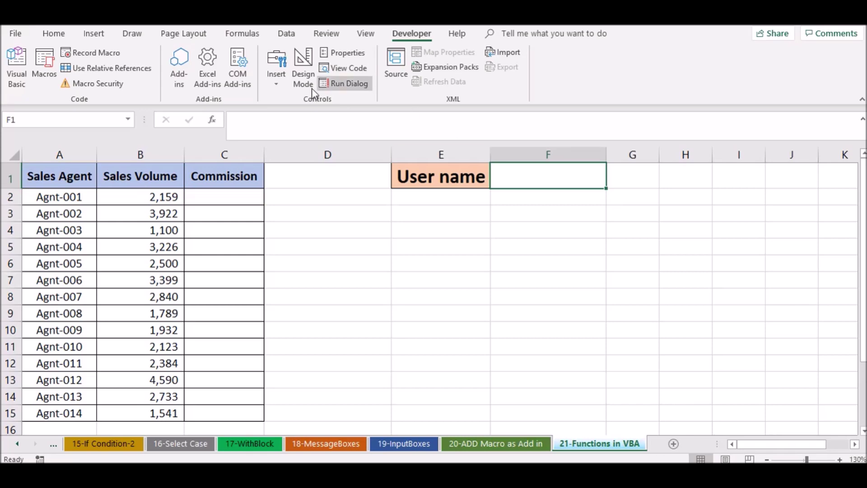
left_click(17, 58)
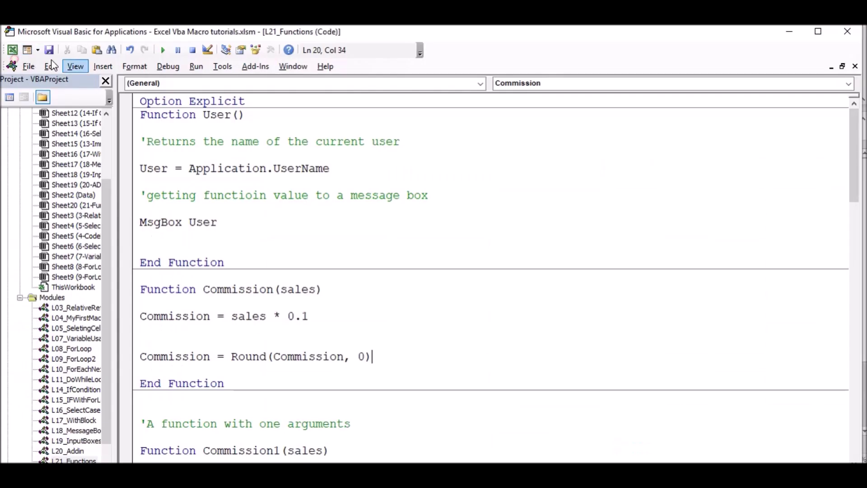
left_click(135, 116)
left_click_drag(152, 124, 290, 383)
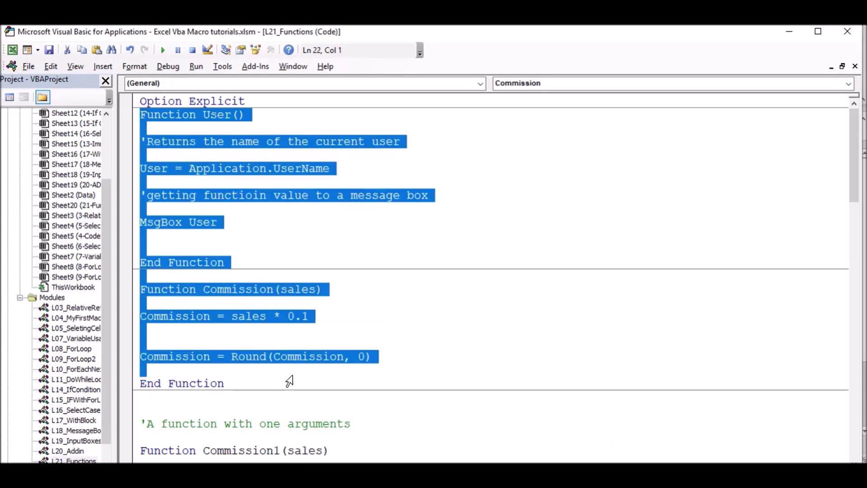
key("Delete")
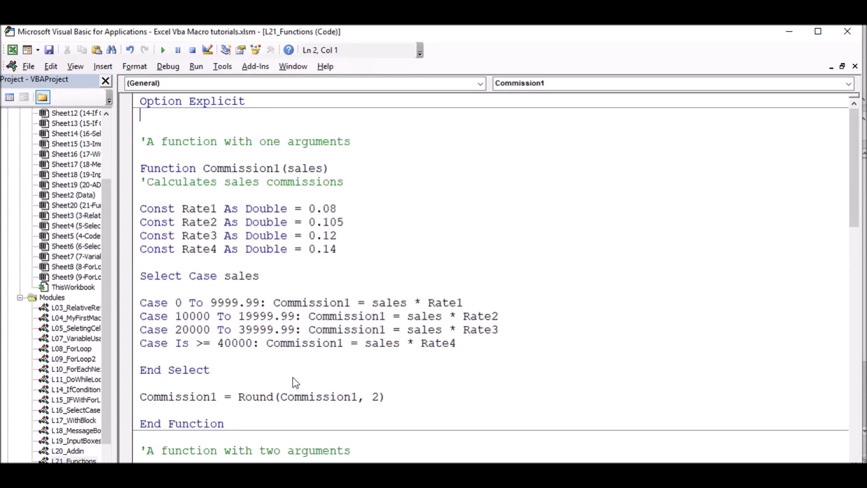
- Add blank lines below Option Explicit for new code
left_click(166, 122)
key("Return")
key("Return")
key("Return")
key("Return")
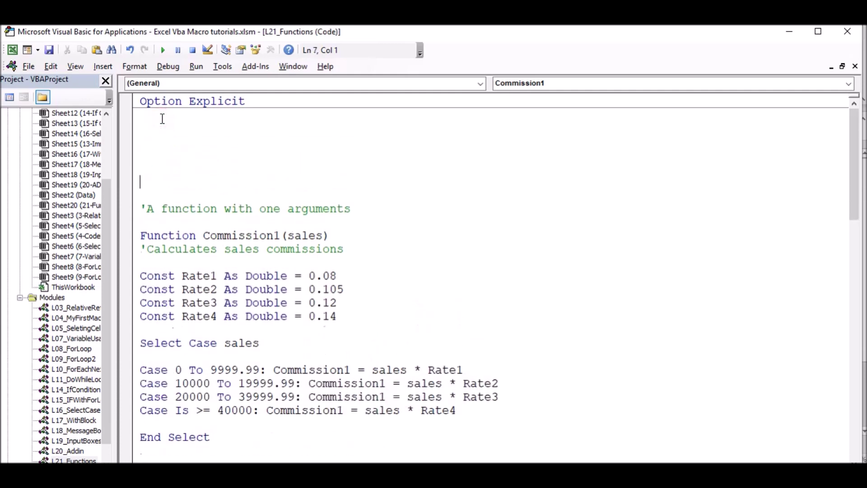
key("Return")
key("Return")
key("Return")
key("Return")
key("Return")
key("Return")
key("Return")
key("Return")
key("Return")
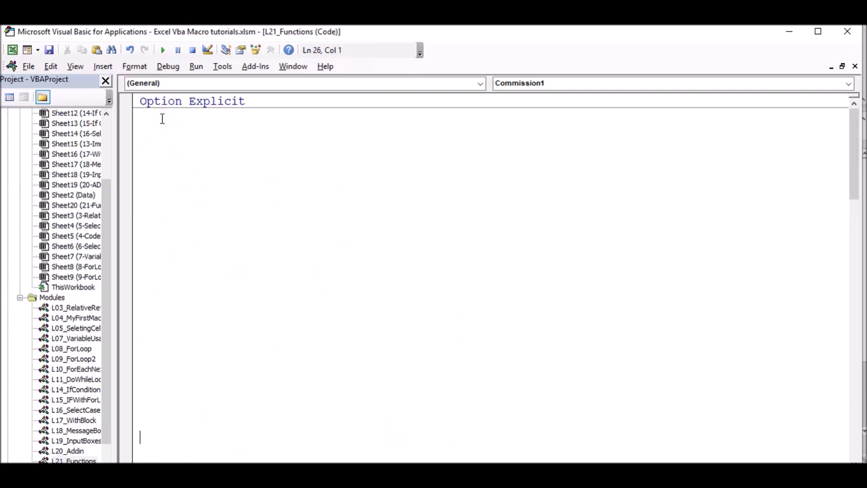
left_click(156, 130)
- Write the Function UserName() header with blank lines for its body
type("Function")
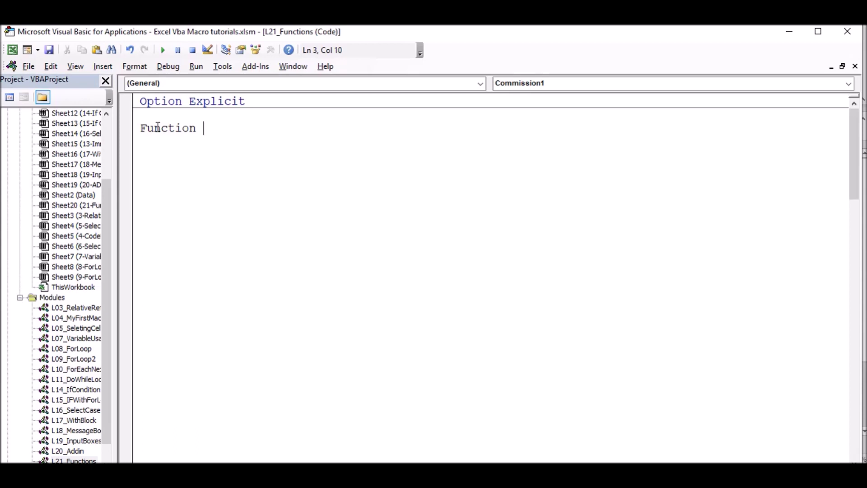
type("User")
type("Name()")
key("Return")
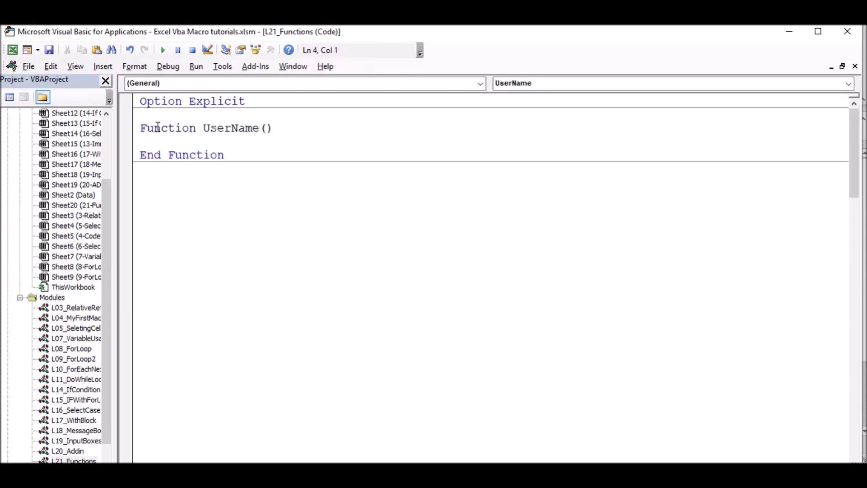
key("Return")
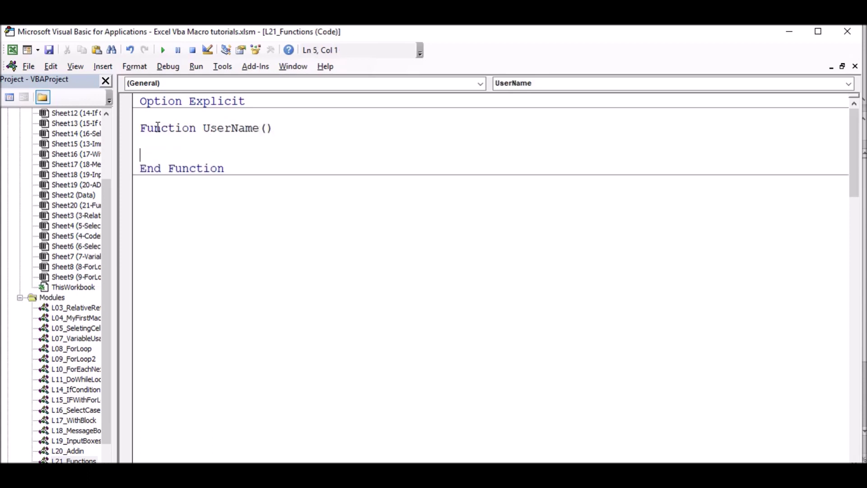
key("Return")
key("Return")
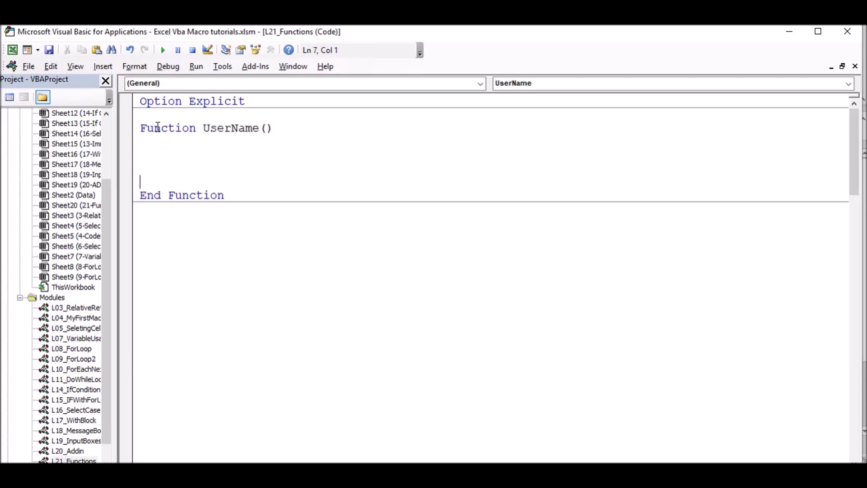
left_click(155, 142)
key("Return")
- Fill the function body with UserName = Application.UserName
type("use")
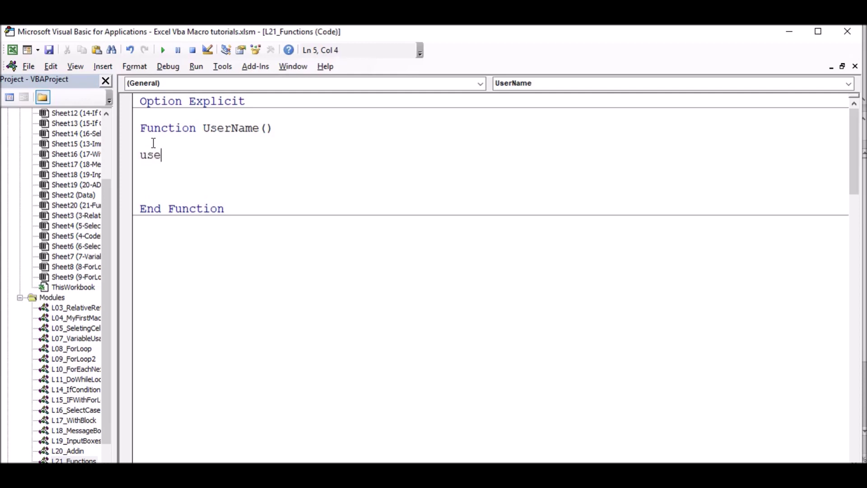
type("r")
left_click_drag(202, 130, 260, 132)
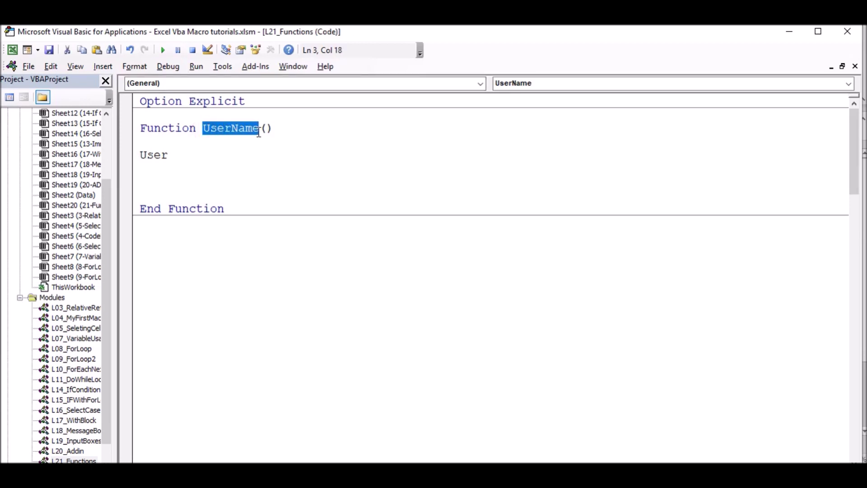
left_click_drag(168, 155, 139, 155)
type("UserName")
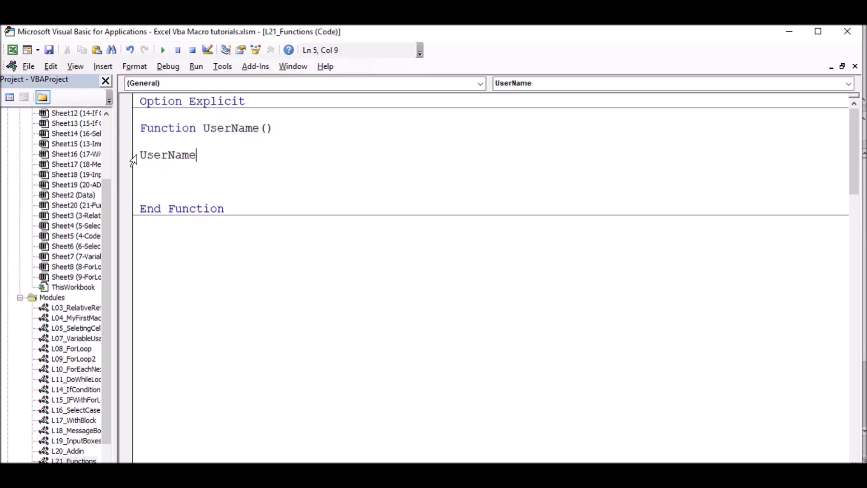
type("=")
type("Application")
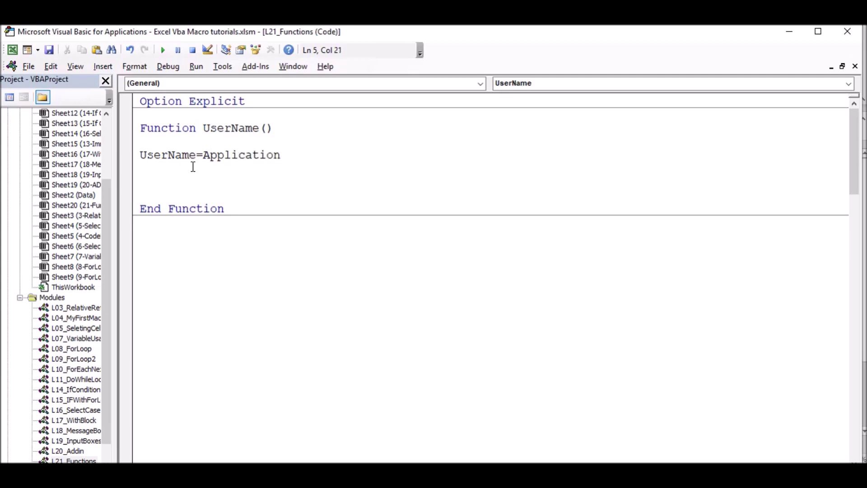
type(".Us")
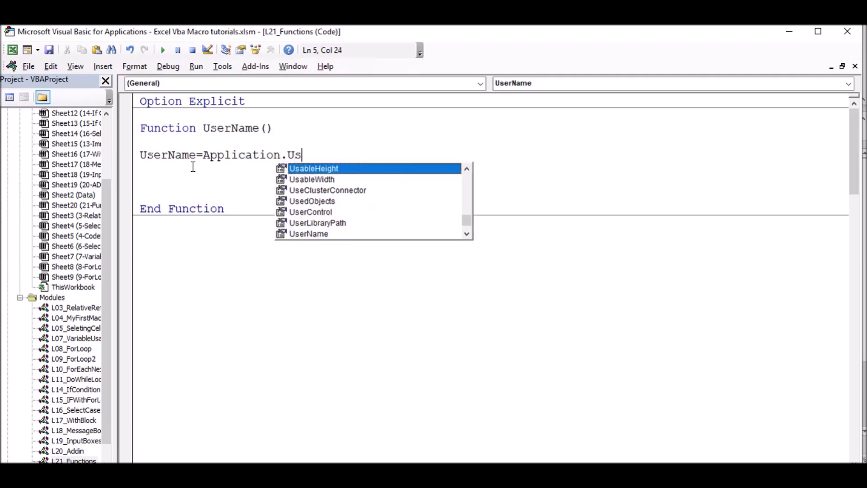
type("er")
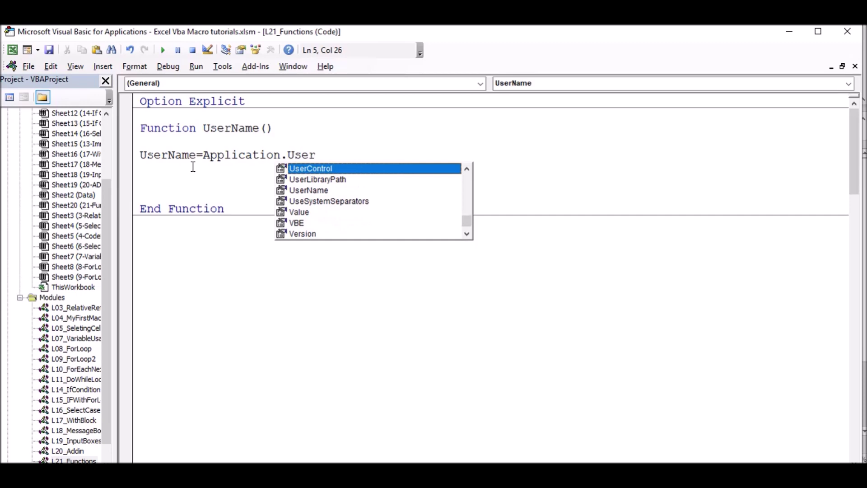
type("na")
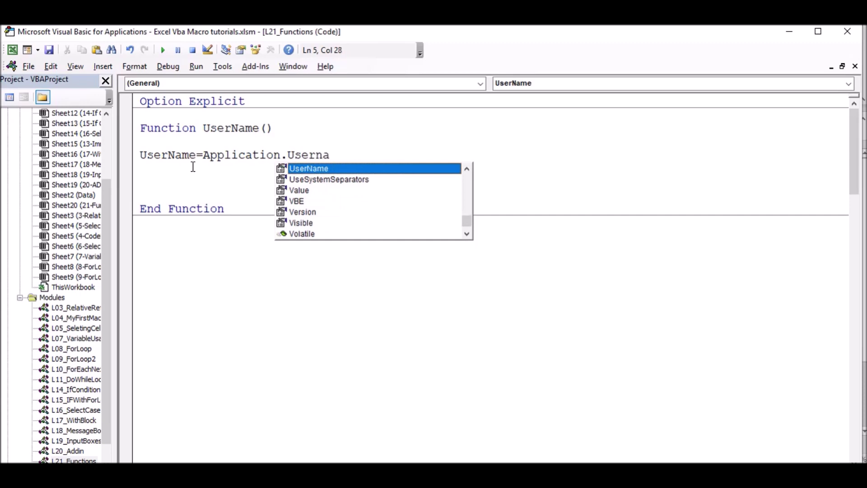
key("Tab")
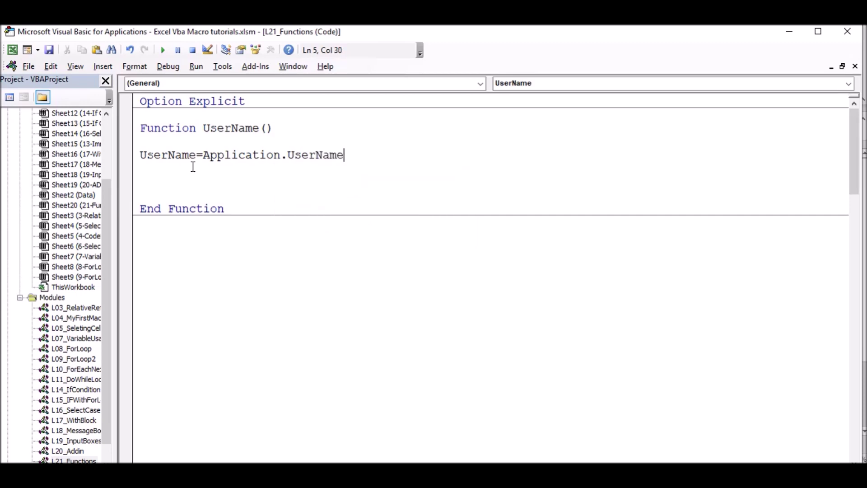
left_click(194, 167)
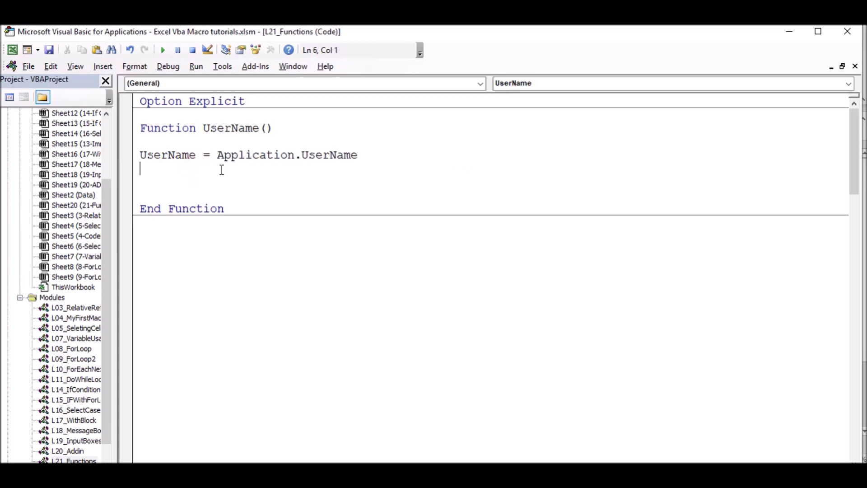
left_click(170, 192)
- Back in Excel, enter =UserName() in F1 to show the application's user name
left_click(181, 165)
left_click(13, 50)
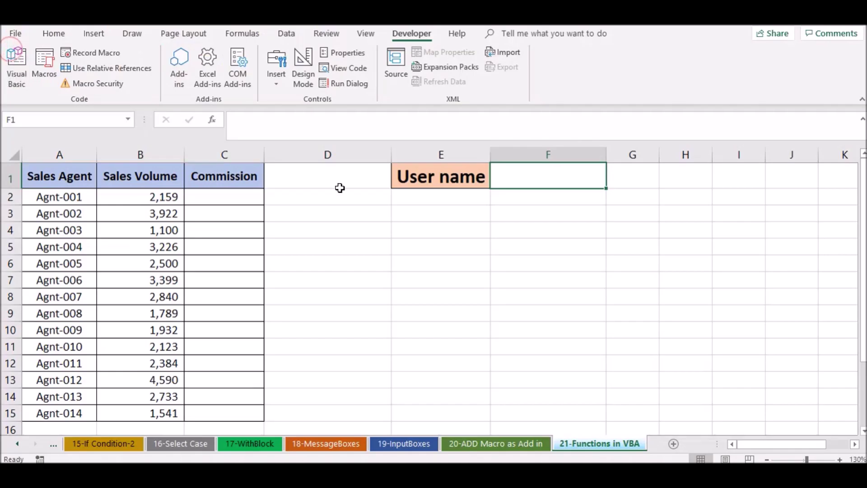
double_click(531, 178)
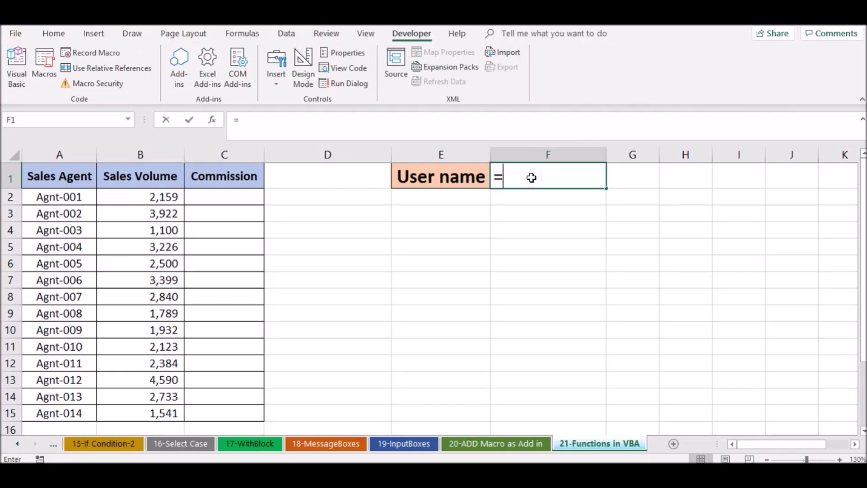
type("=u")
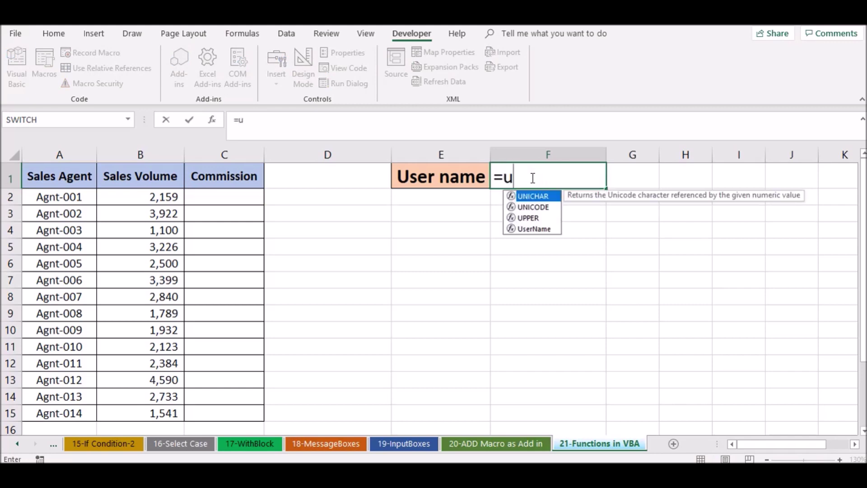
type("se")
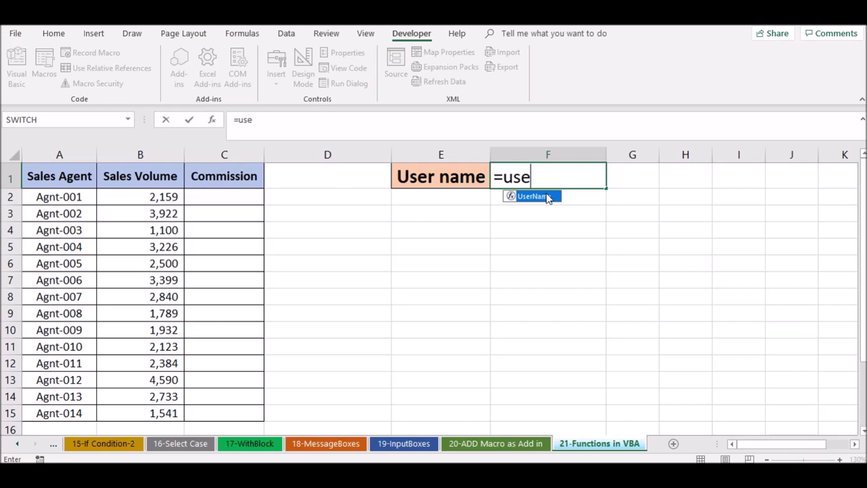
double_click(535, 196)
type(")")
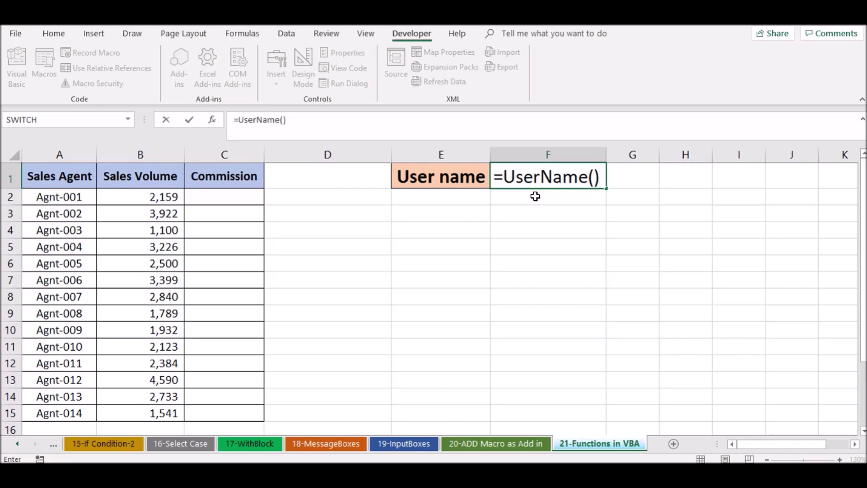
key("Return")
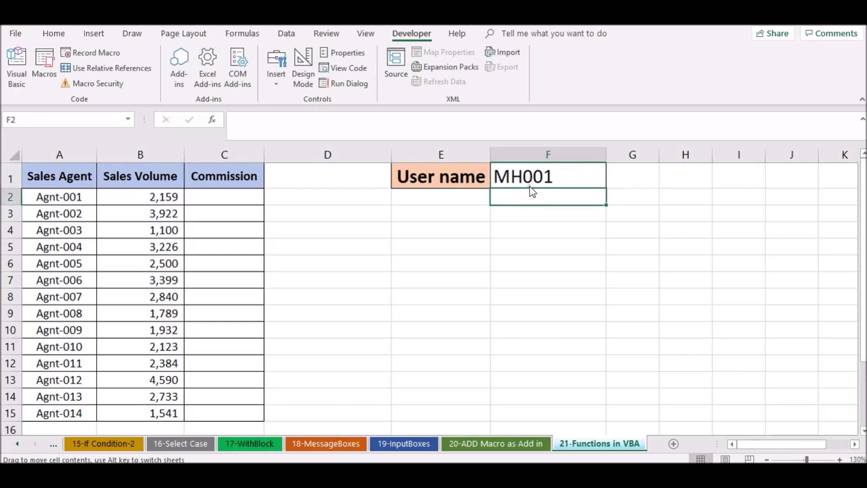
left_click(529, 183)
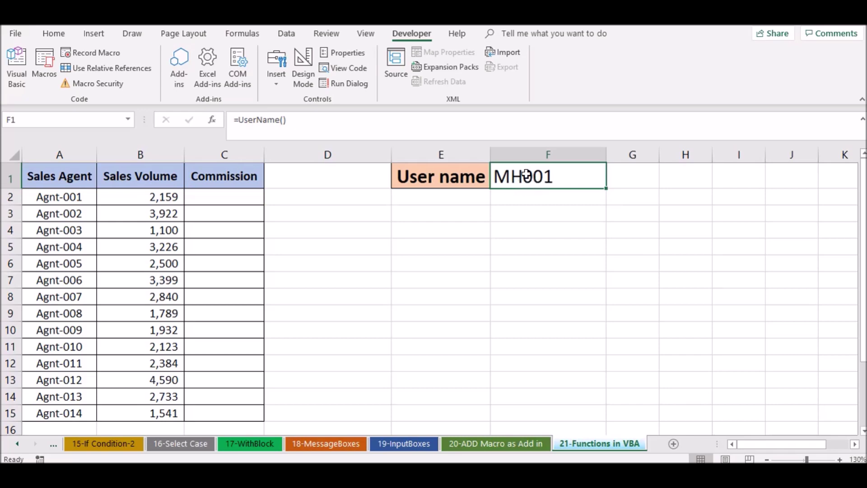
- Check cells E1, B2 and C2, then bring up the L21_Functions module with UserName
left_click(442, 173)
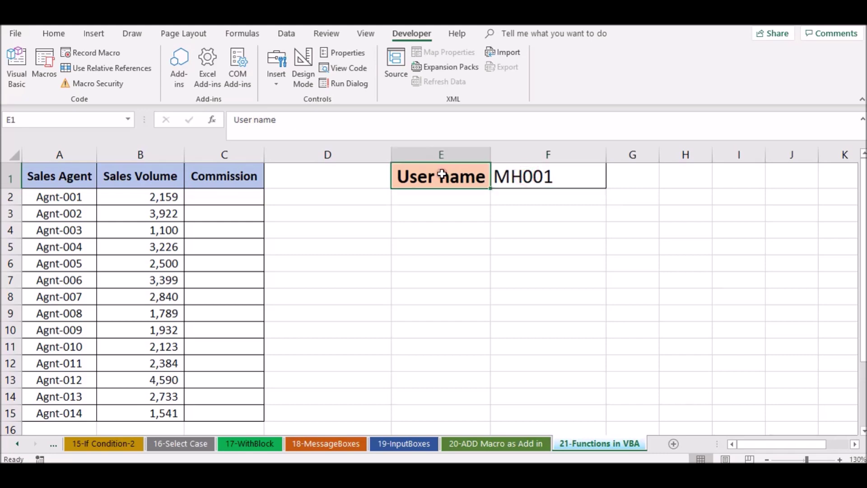
left_click(413, 194)
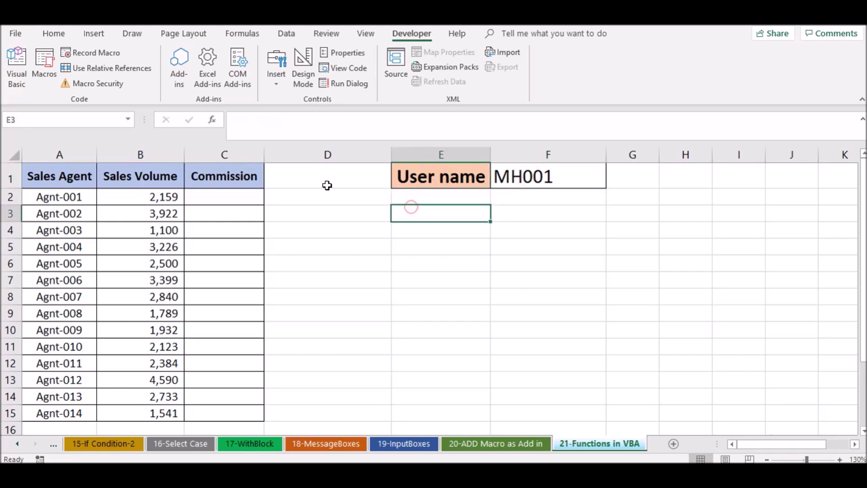
left_click(222, 198)
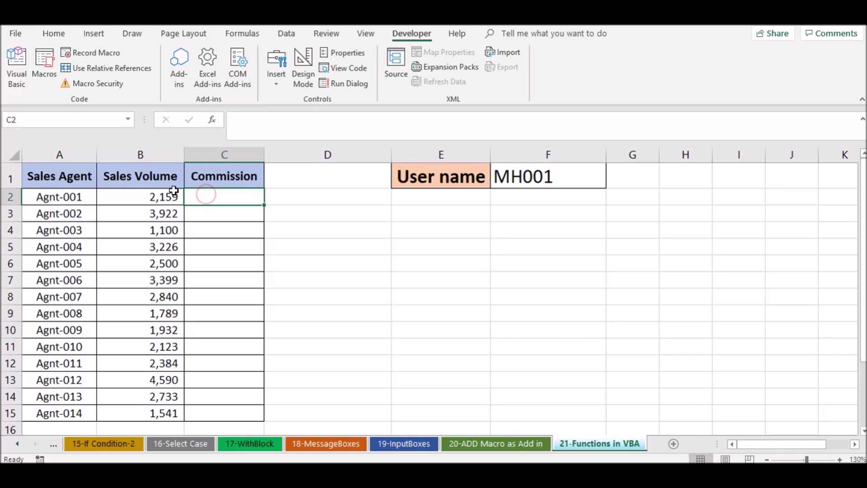
left_click(155, 195)
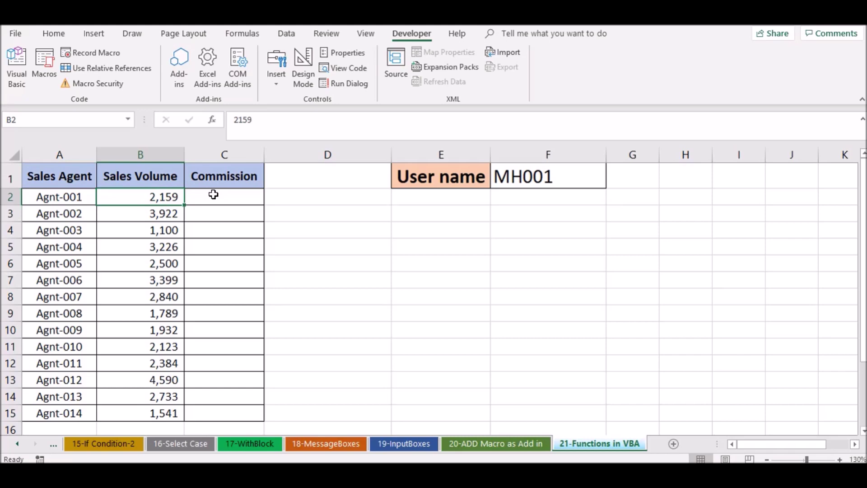
left_click(213, 196)
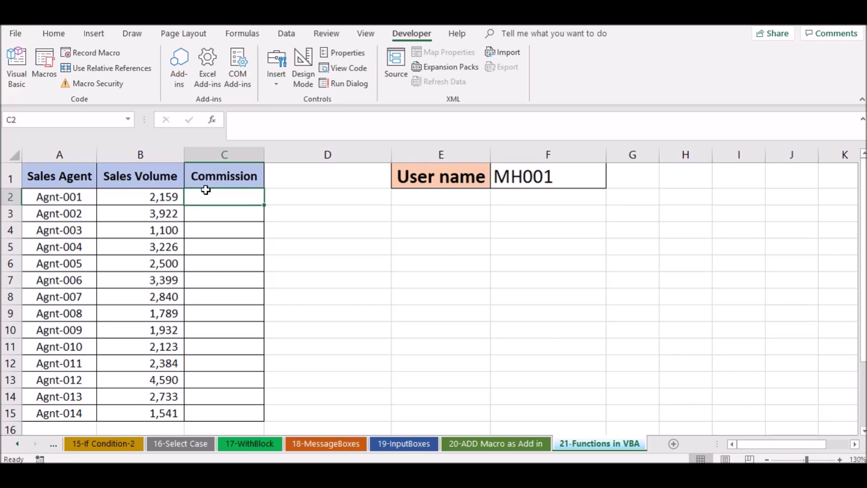
left_click(16, 68)
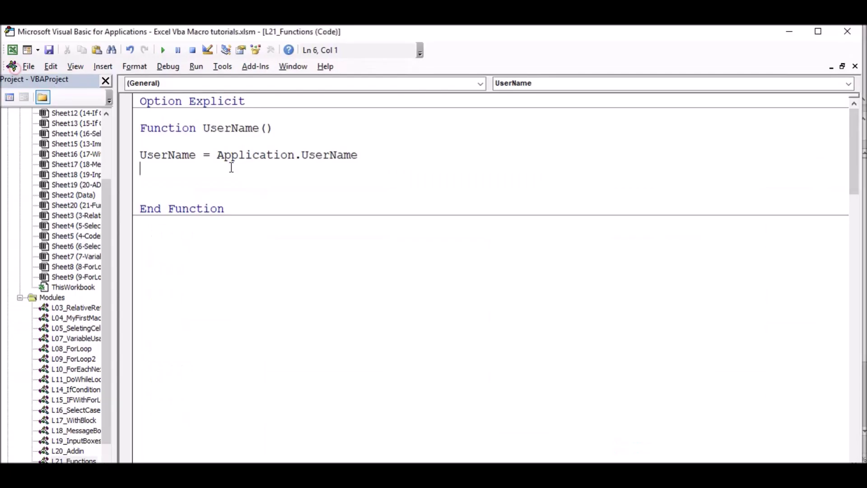
- Below UserName, write the header Function Commision(Sales), correcting the typos
left_click(217, 230)
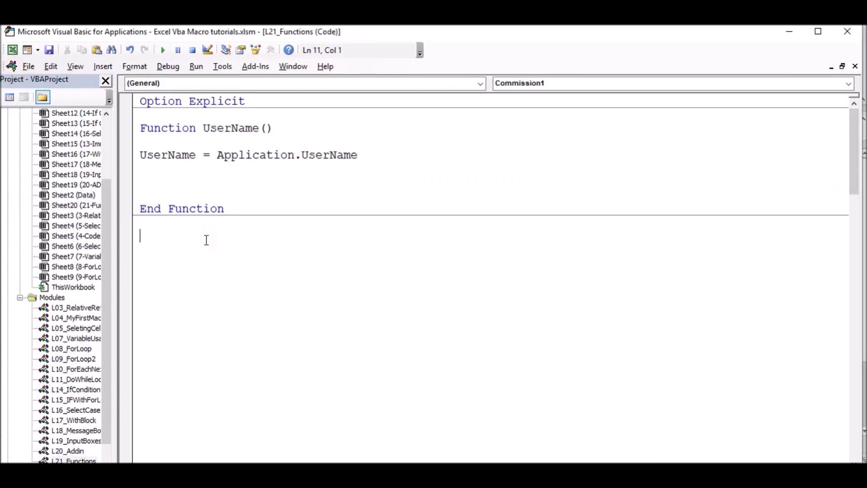
type("Functio")
type("n")
type(" Commision(0")
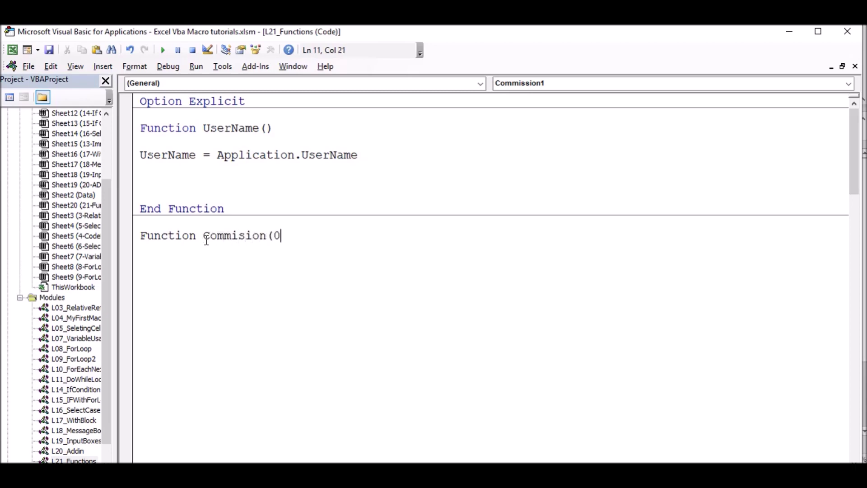
key("BackSpace")
type("S")
key("BackSpace")
key("BackSpace")
type("Sa")
type("le")
type("s")
type(")")
key("Return")
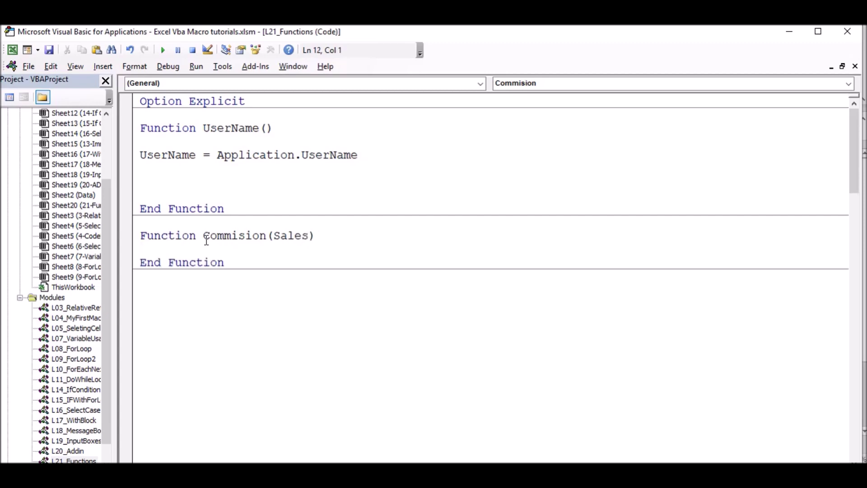
key("Return")
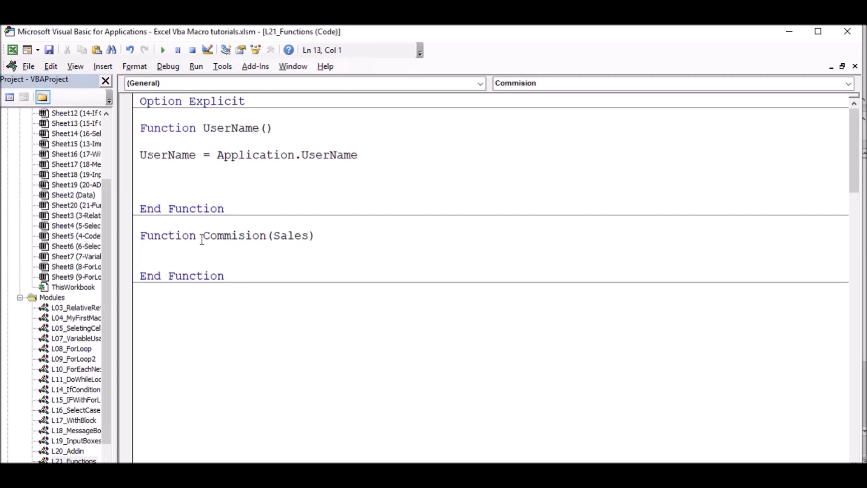
- Copy the name Commision onto the body line and start the assignment Commision=
left_click(173, 252)
left_click(267, 235)
left_click_drag(268, 235, 205, 235)
key("ctrl+c")
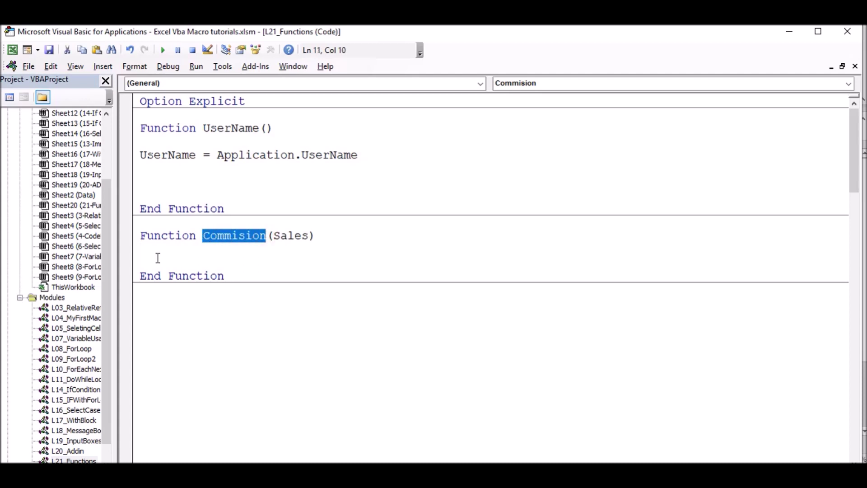
left_click(145, 257)
key("ctrl+v")
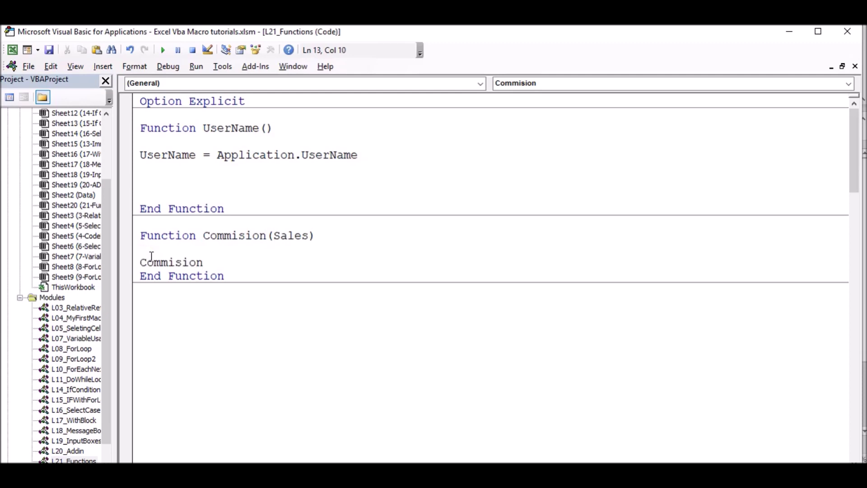
type("=")
- Dismiss the compile error and complete the line Commision = Sales * 0.1
left_click(277, 234)
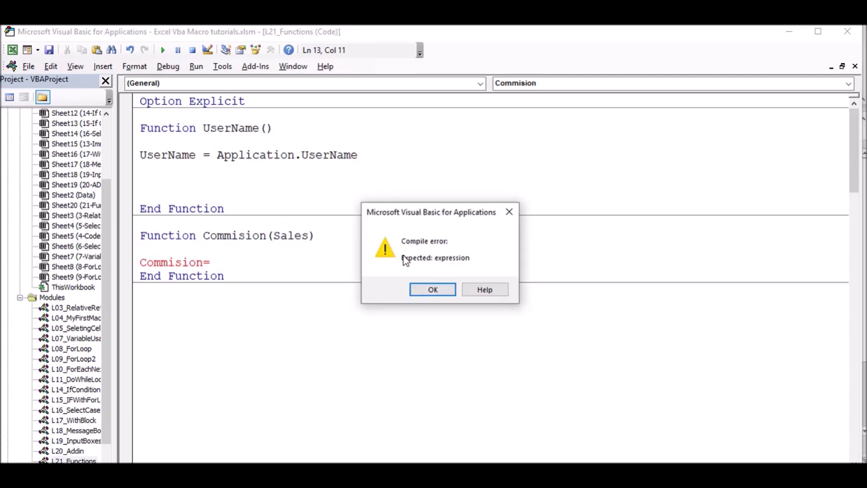
left_click(428, 289)
left_click_drag(274, 236, 312, 236)
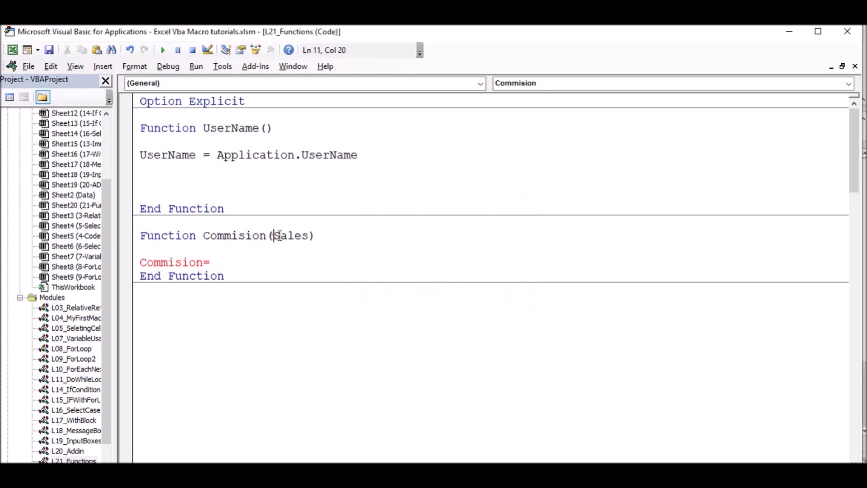
left_click(253, 257)
type("Sales*0.1")
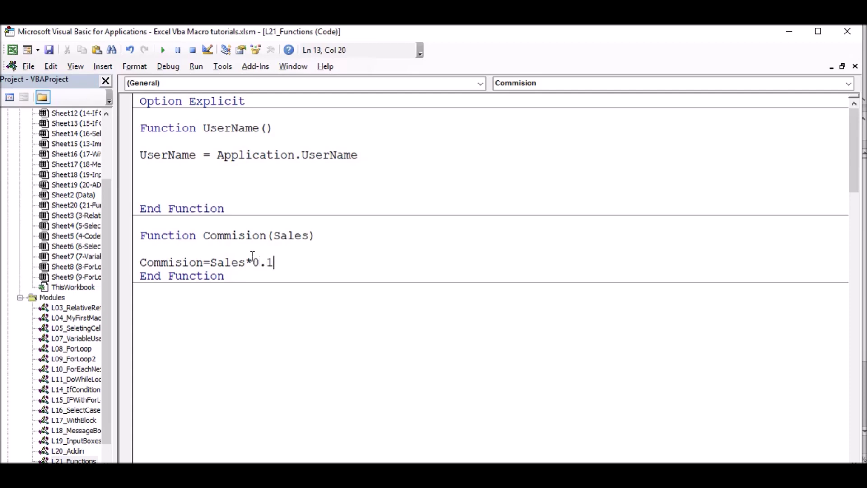
key("Return")
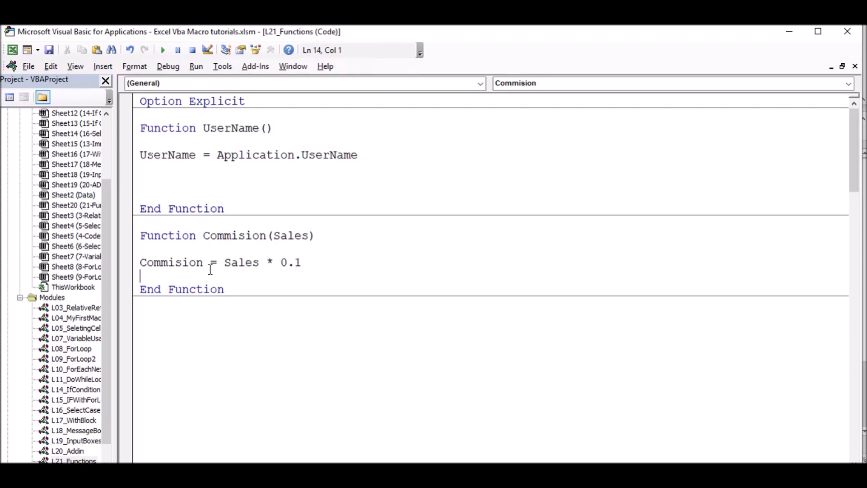
- Add the line Commision = Round(Commision, 0) to round to a whole number
left_click_drag(140, 263, 205, 262)
key("ctrl+c")
left_click(183, 277)
key("ctrl+v")
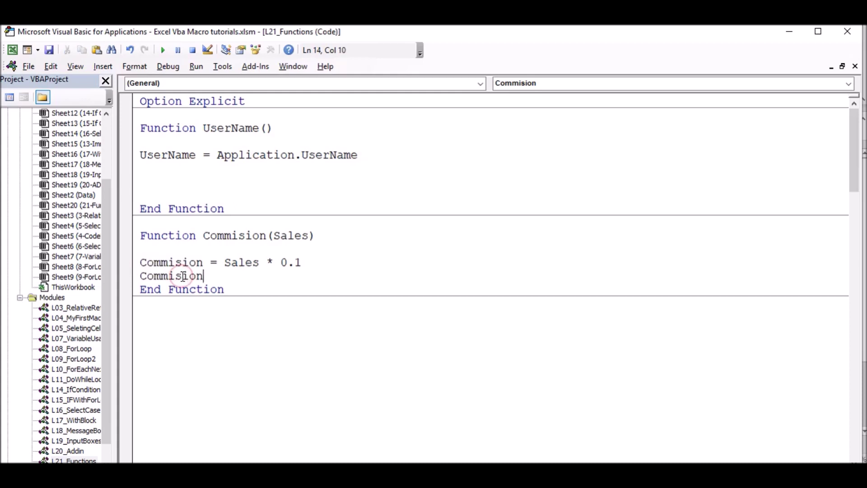
type("=")
type("Round(")
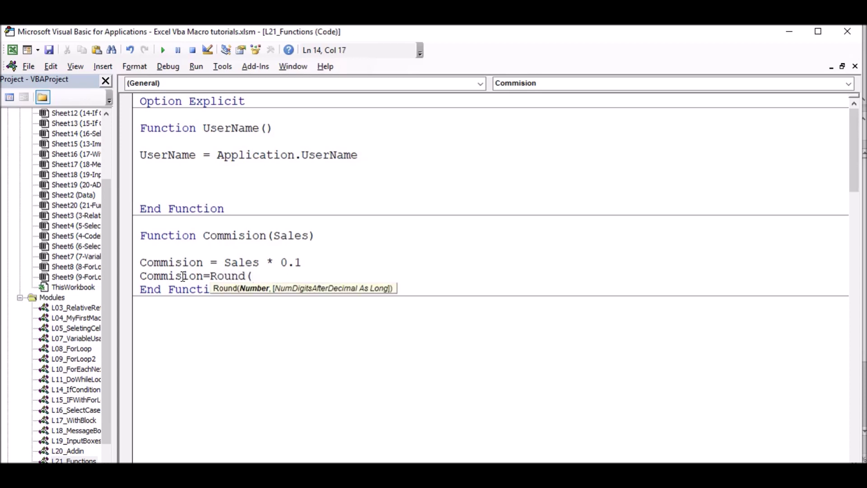
left_click_drag(204, 276, 139, 276)
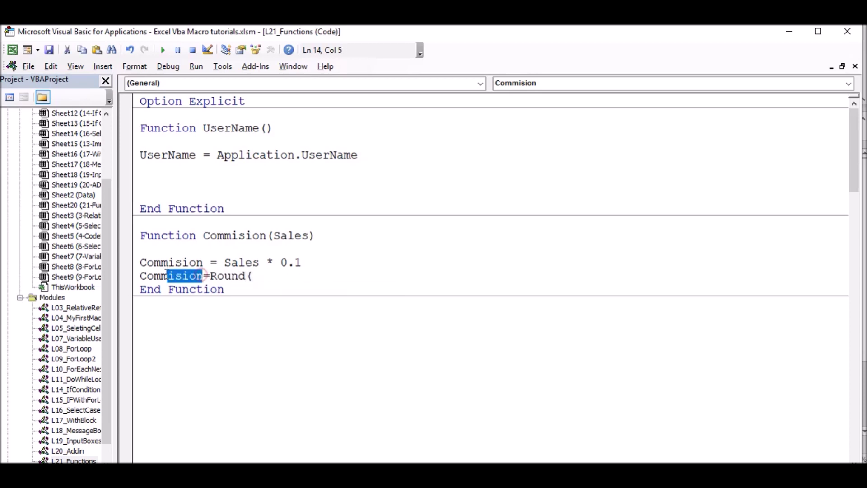
key("ctrl+c")
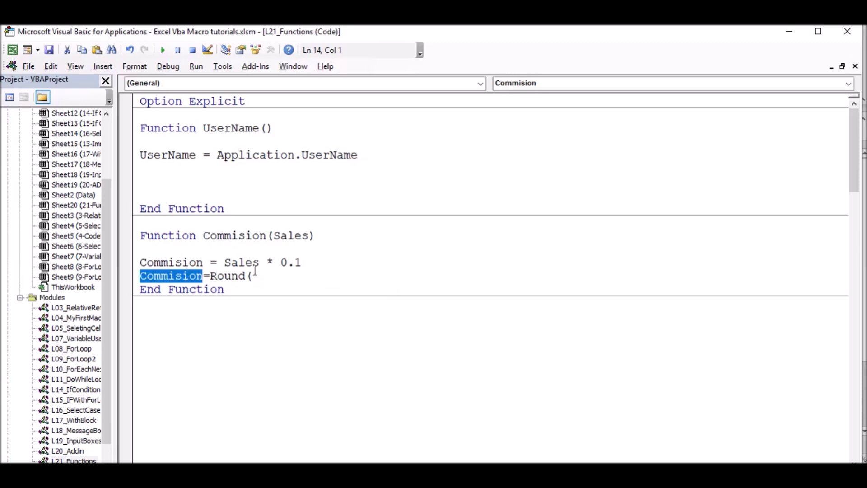
left_click(254, 276)
key("ctrl+v")
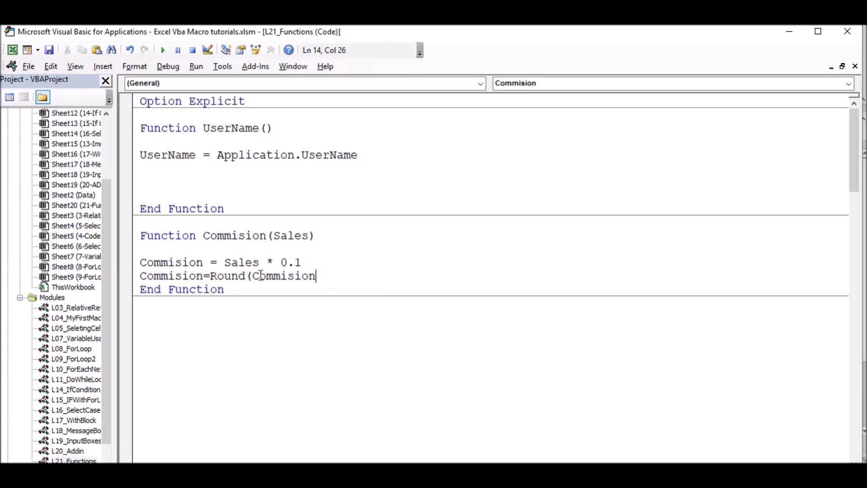
type(",0)")
key("Return")
left_click(358, 267)
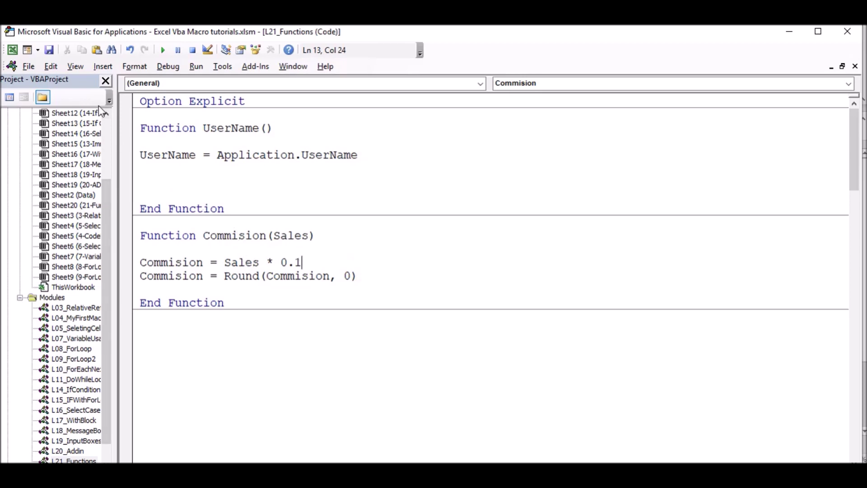
left_click(13, 50)
- Enter =Commision(B2) in C2 and fill it down to C15
type("=c")
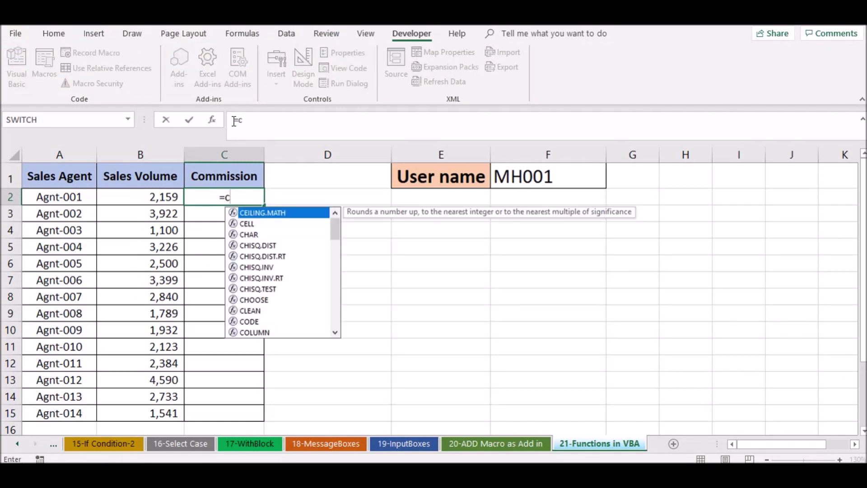
type("omm")
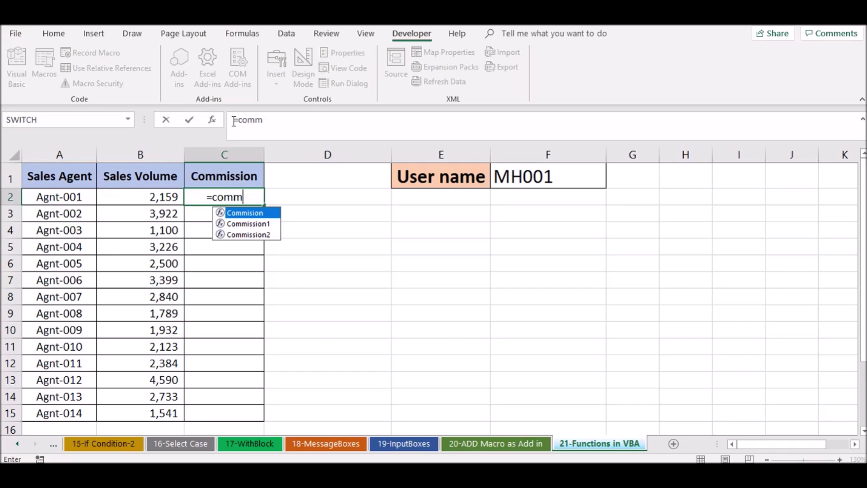
left_click(261, 214)
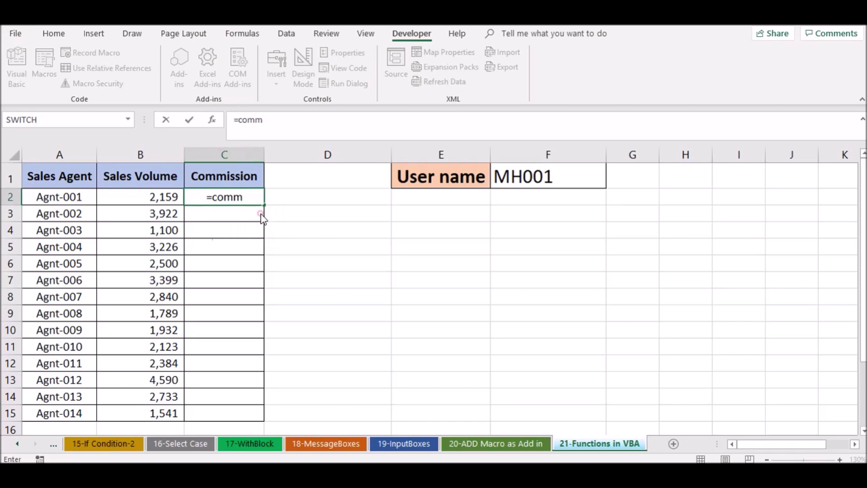
left_click(261, 213)
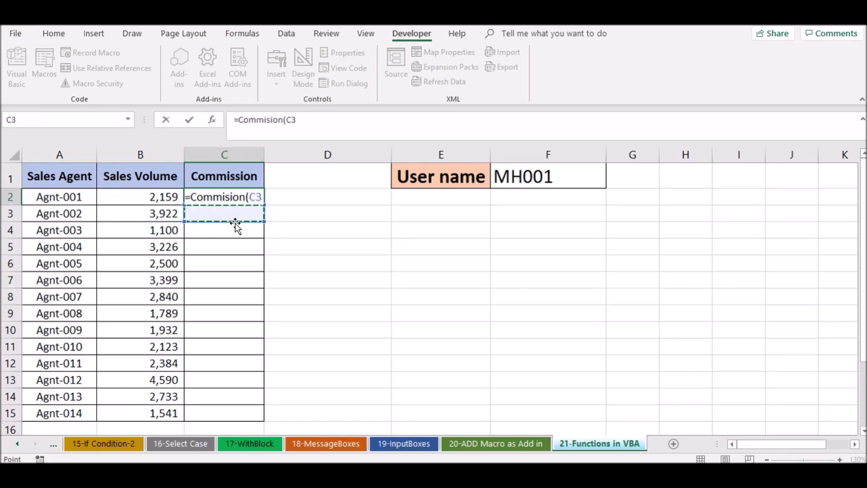
left_click(176, 200)
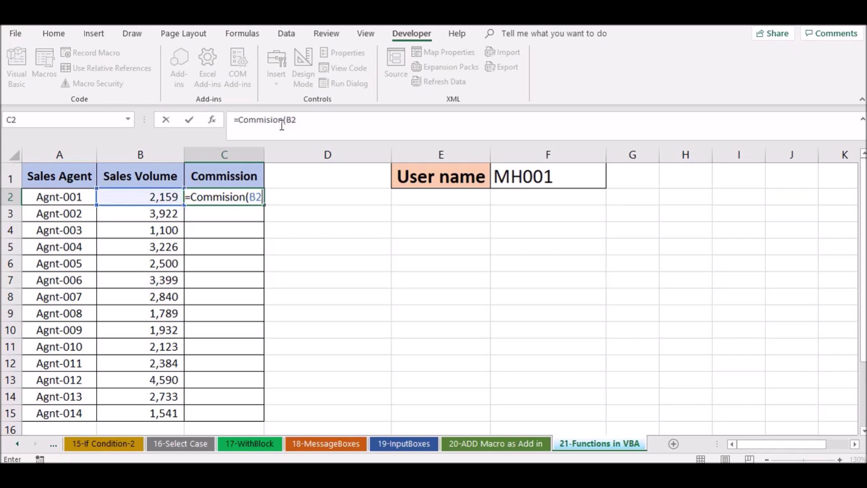
left_click(313, 123)
type(")")
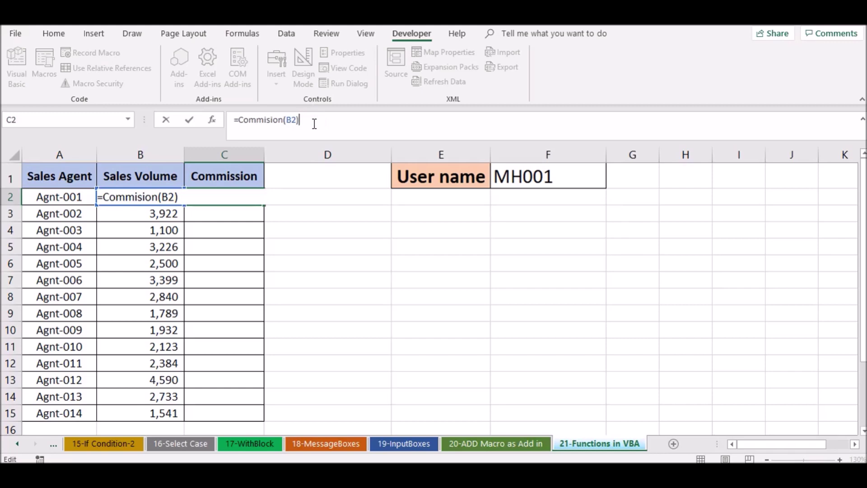
key("Return")
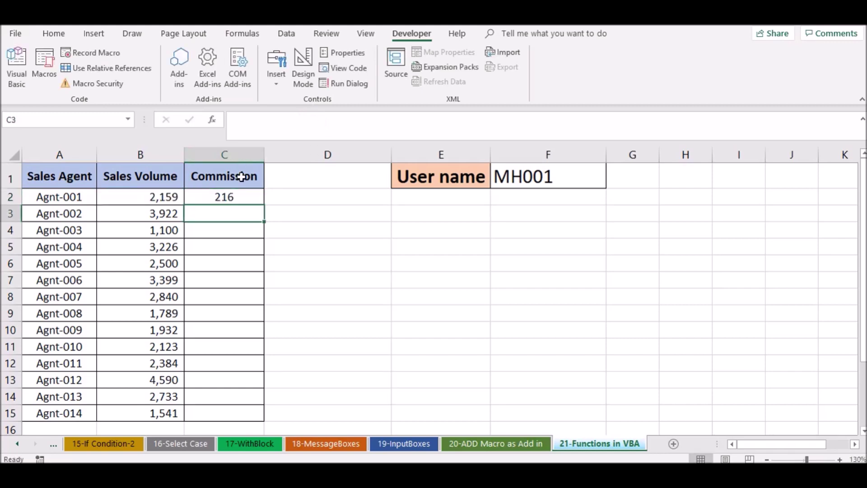
left_click(229, 198)
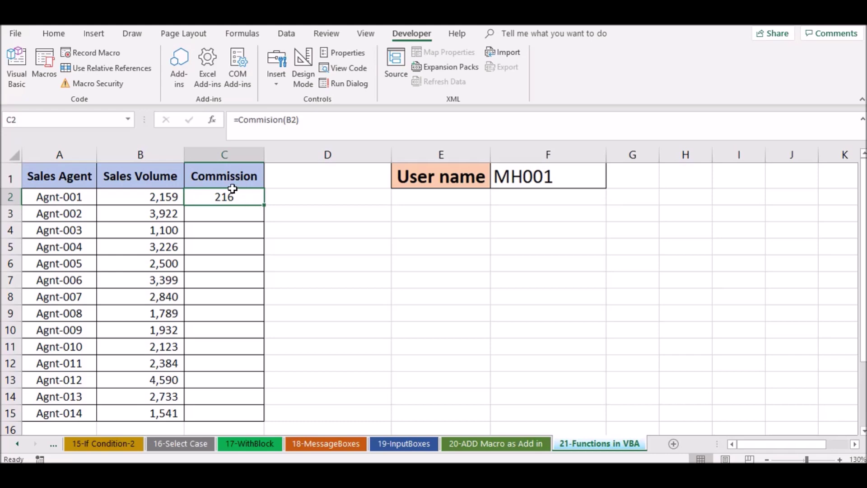
double_click(264, 205)
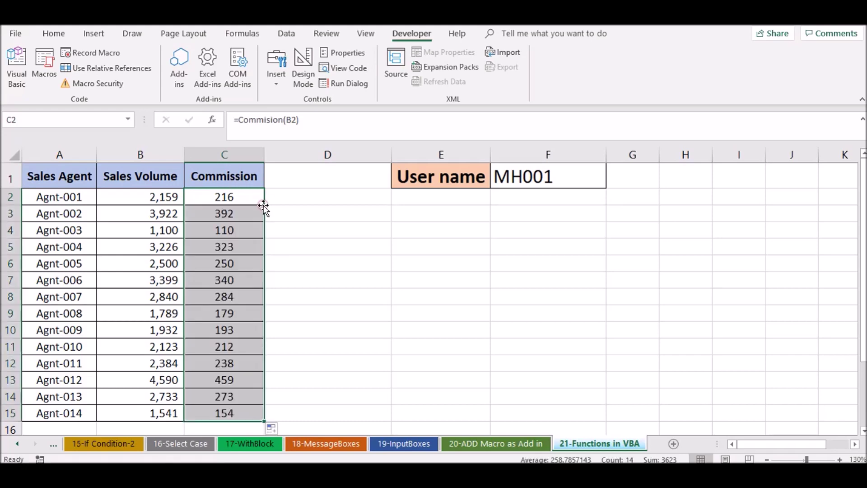
scroll(246, 226, "down", 1)
scroll(245, 235, "down", 1)
scroll(244, 238, "up", 2)
left_click(227, 291)
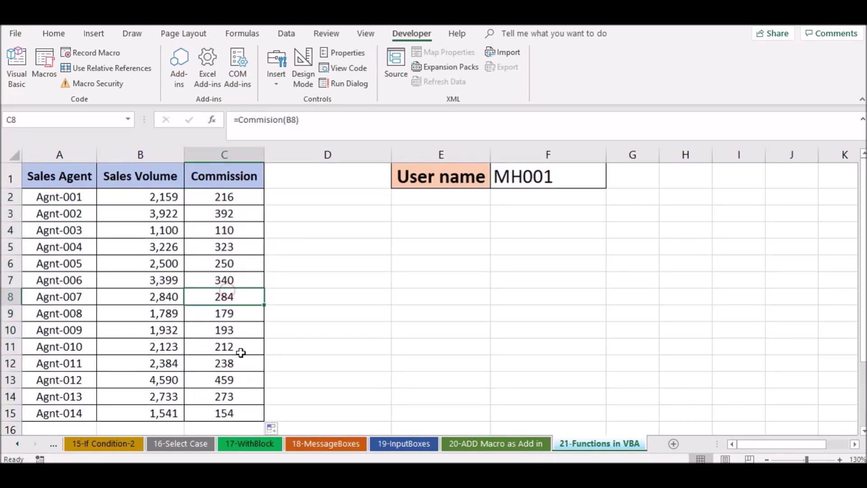
left_click(238, 349)
left_click(227, 396)
left_click(232, 415)
left_click(210, 315)
left_click(225, 277)
left_click(229, 248)
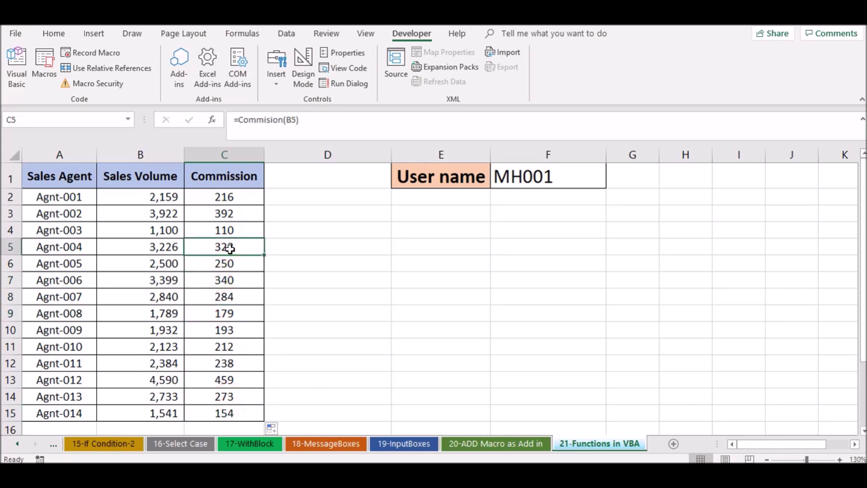
left_click(220, 213)
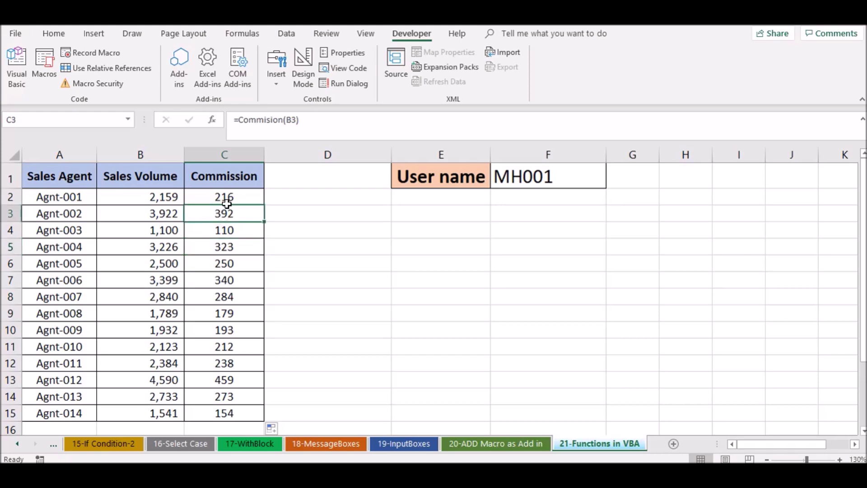
left_click(226, 197)
left_click(232, 228)
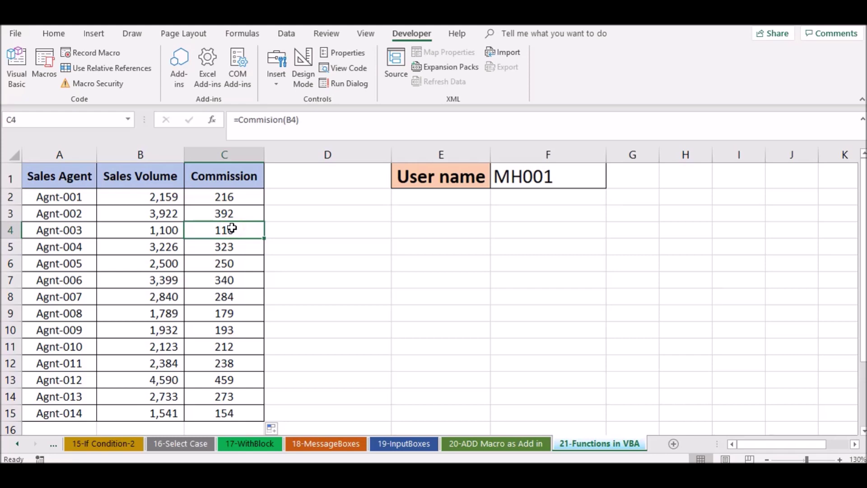
left_click(228, 197)
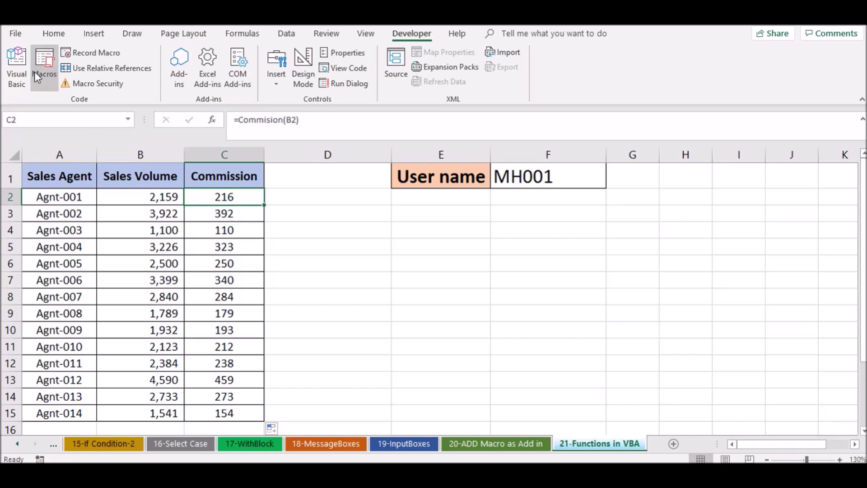
- Add a MsgBox UserName line inside the UserName function, fixing the capital U
left_click(16, 80)
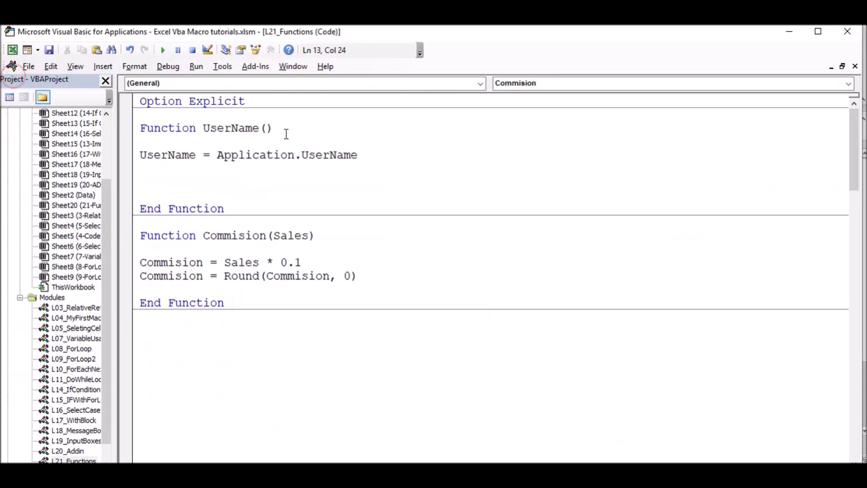
left_click(191, 187)
type("Msgbo")
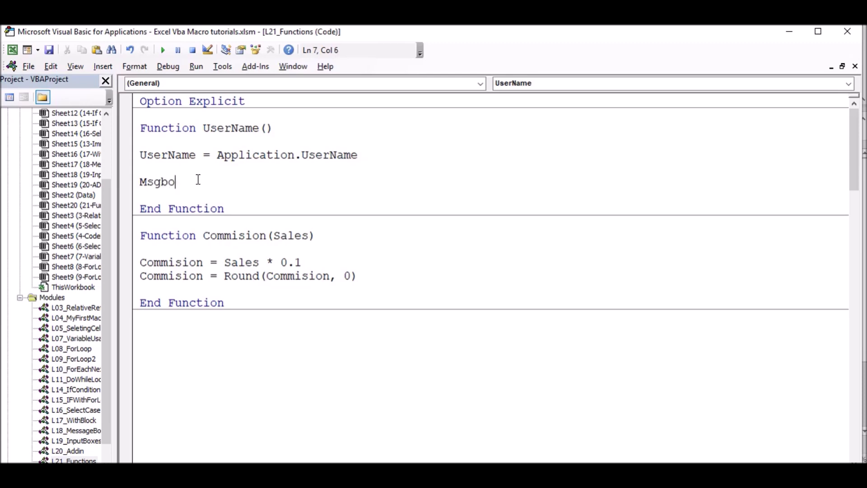
type("x userN")
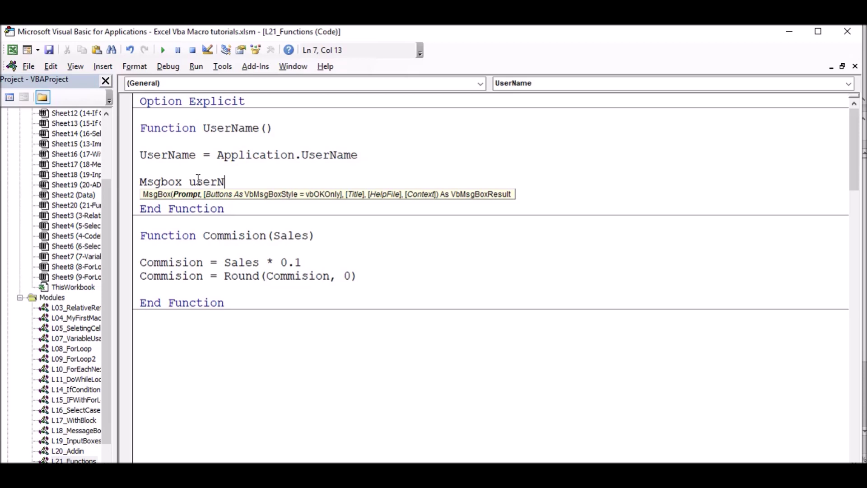
type("ame")
left_click(197, 181)
key("BackSpace")
type("U")
left_click(281, 155)
left_click(298, 198)
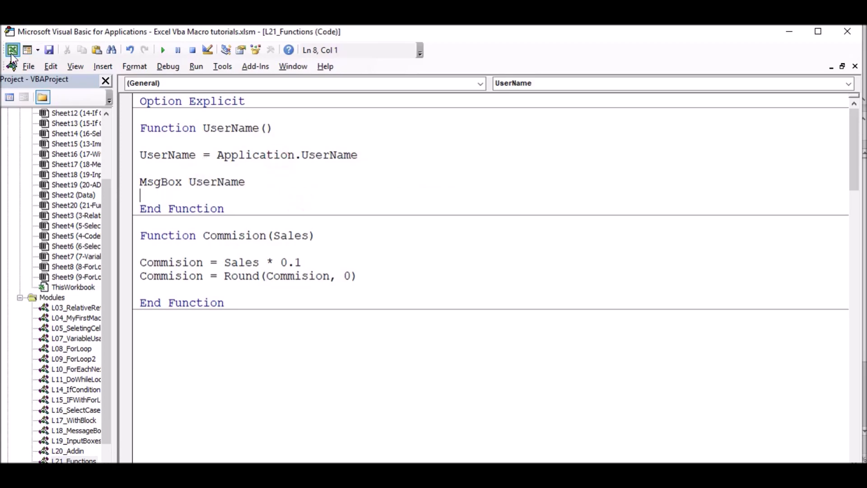
left_click(12, 50)
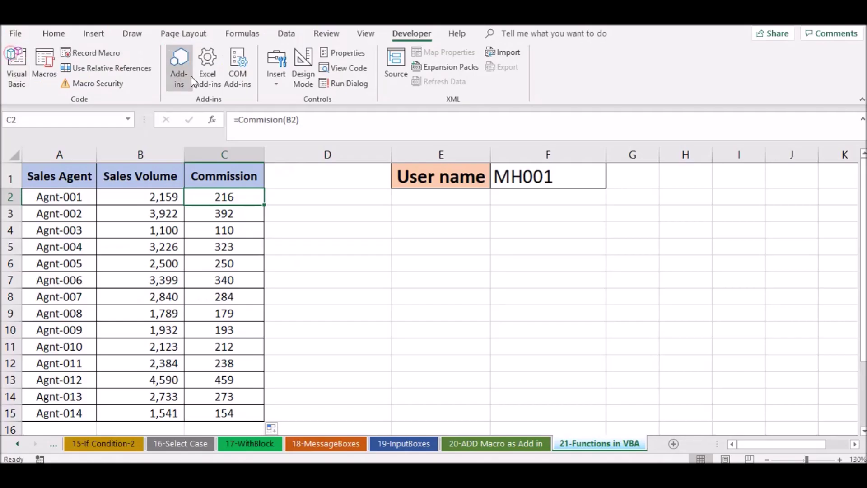
- Re-enter F1's =UserName() formula so the user name message box appears, then dismiss it
left_click(563, 168)
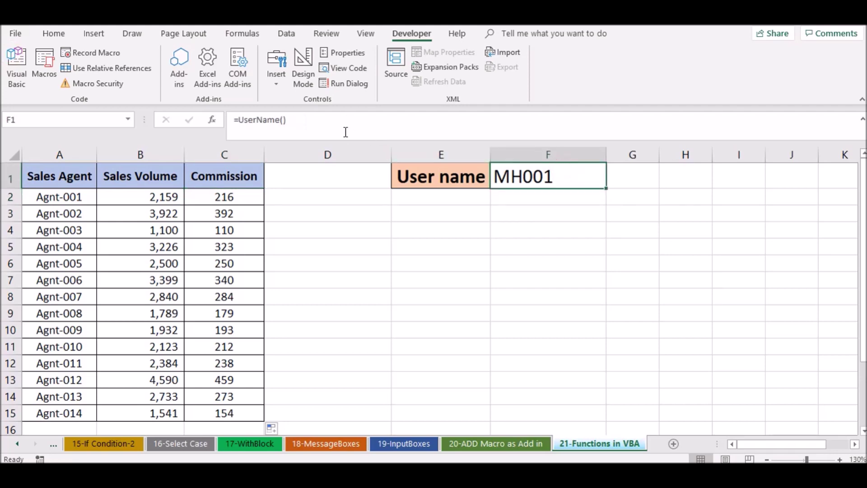
left_click(334, 120)
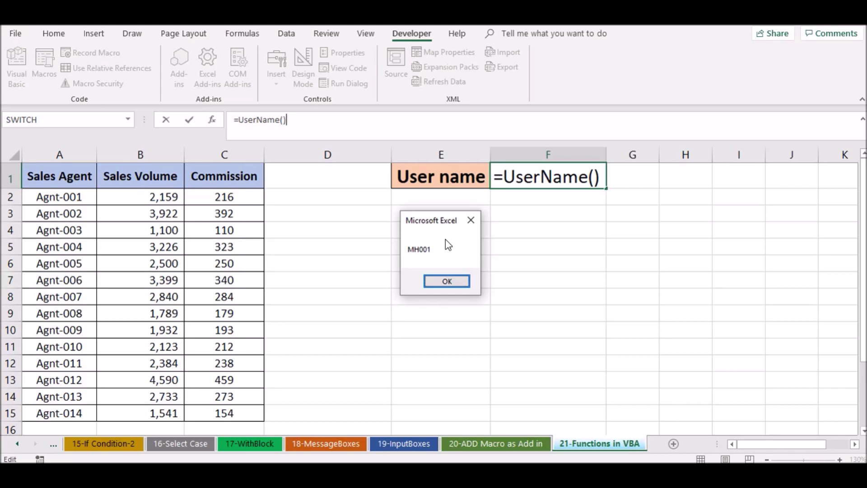
key("Return")
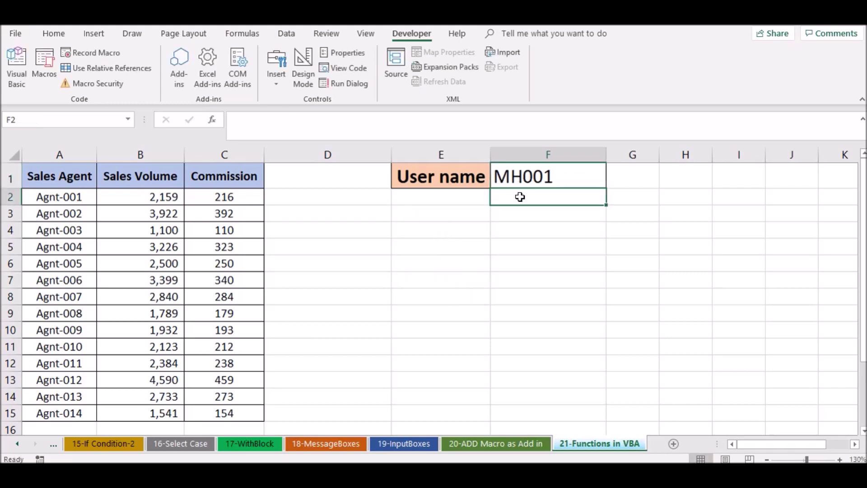
left_click(517, 181)
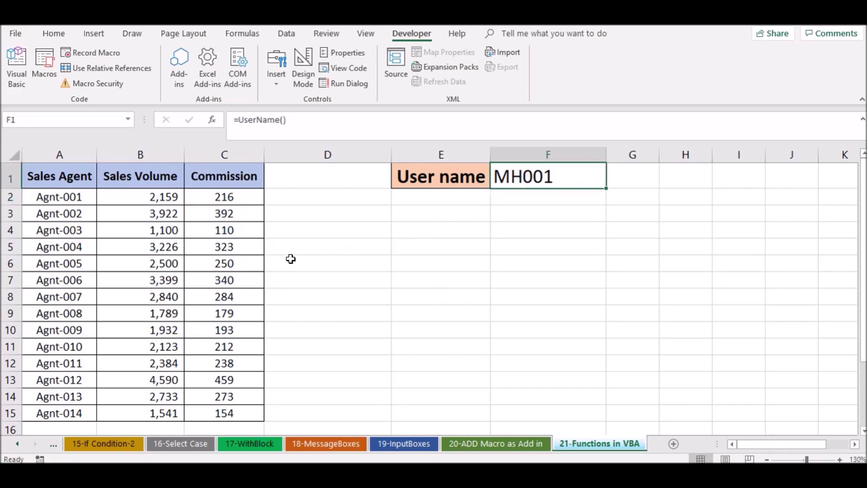
key("alt+F11")
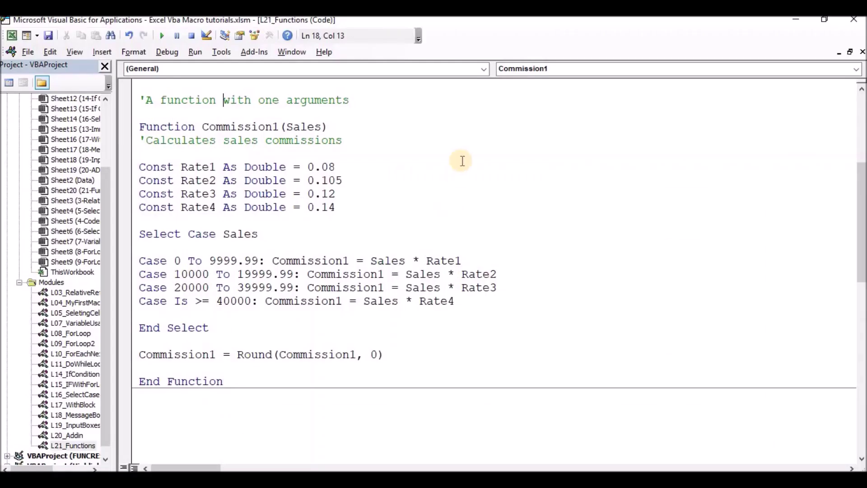
left_click_drag(139, 127, 317, 130)
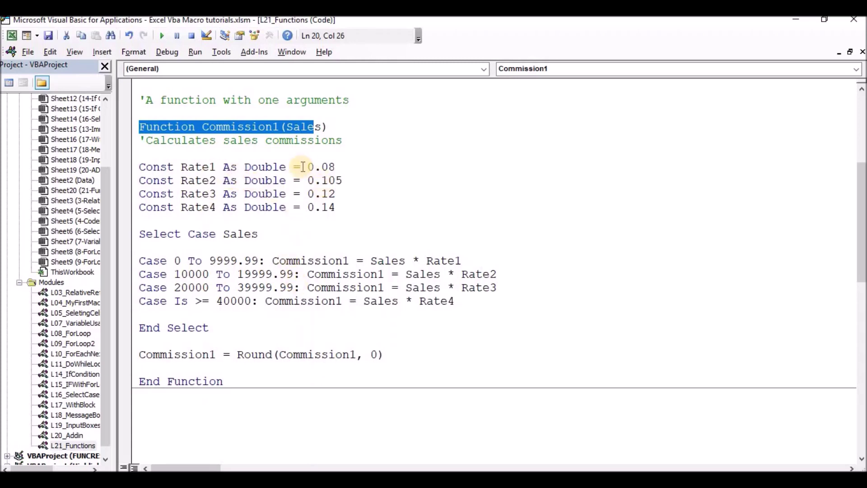
mouse_move(307, 167)
left_mouse_down()
mouse_move(336, 168)
mouse_move(308, 180)
left_mouse_up()
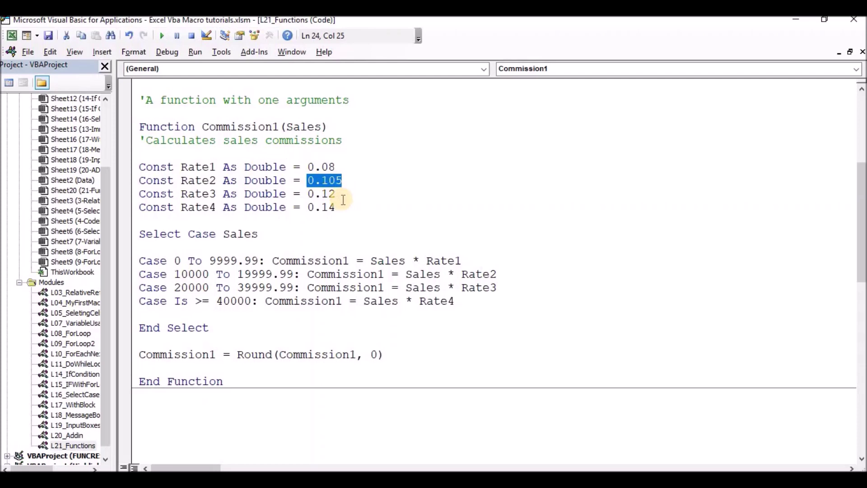
mouse_move(336, 194)
left_mouse_down()
mouse_move(307, 194)
mouse_move(307, 209)
left_mouse_up()
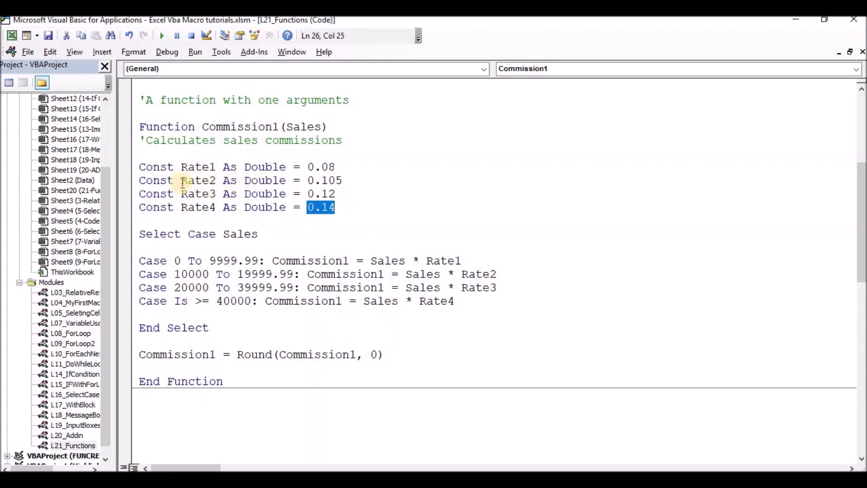
left_click_drag(145, 167, 340, 207)
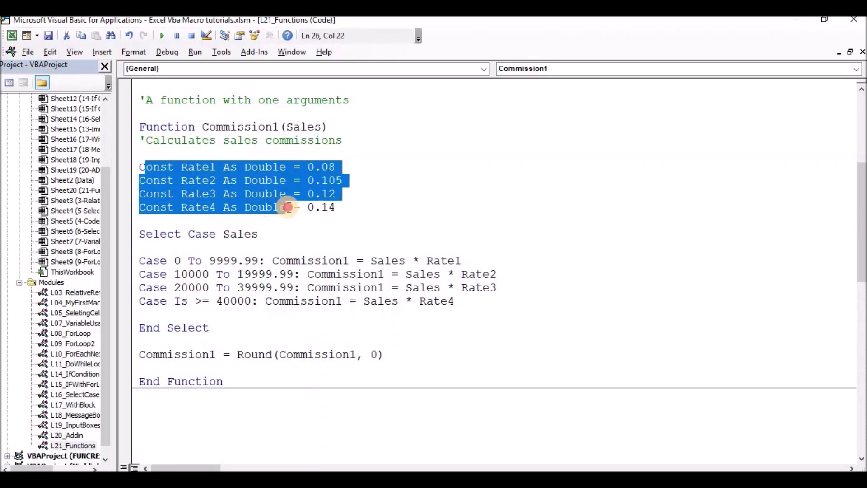
left_click(204, 167)
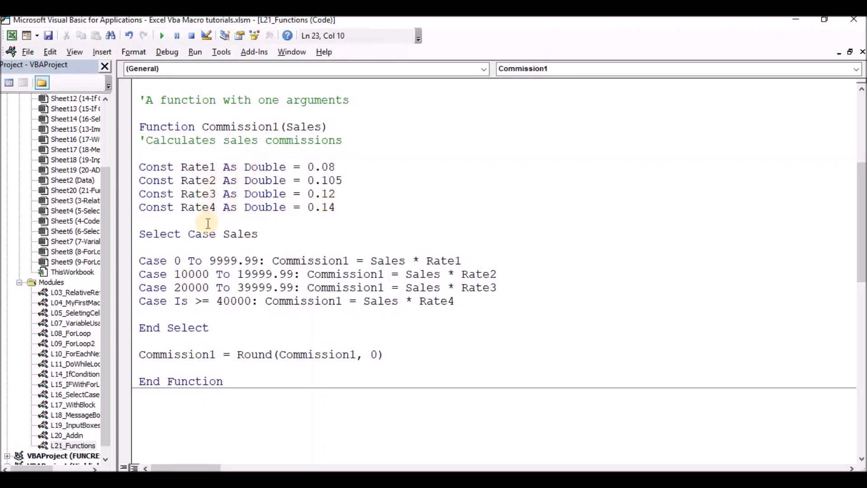
left_click_drag(140, 234, 280, 238)
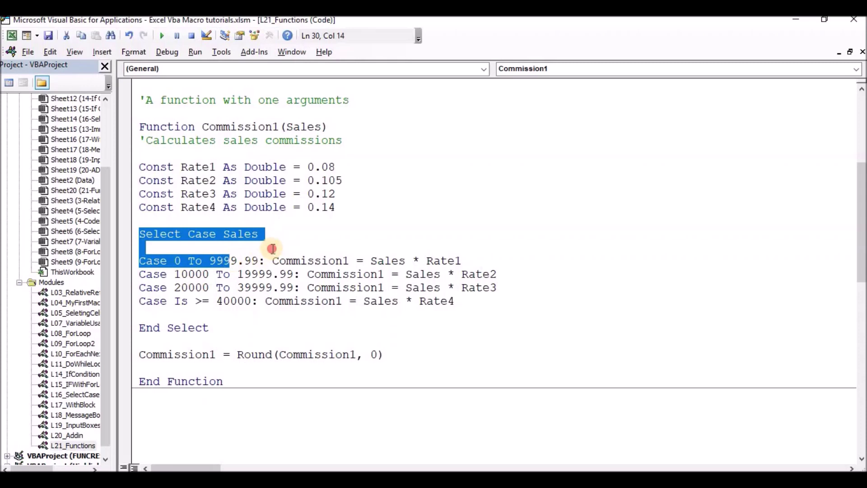
left_click_drag(281, 238, 300, 332)
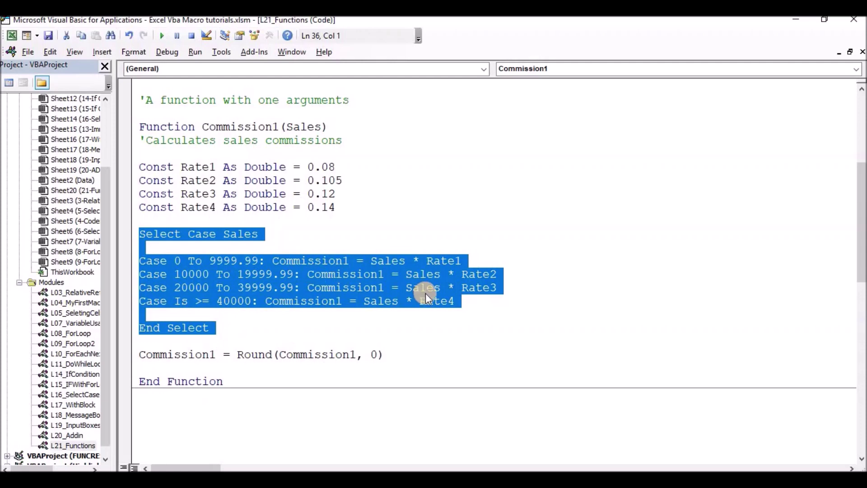
left_click(465, 261)
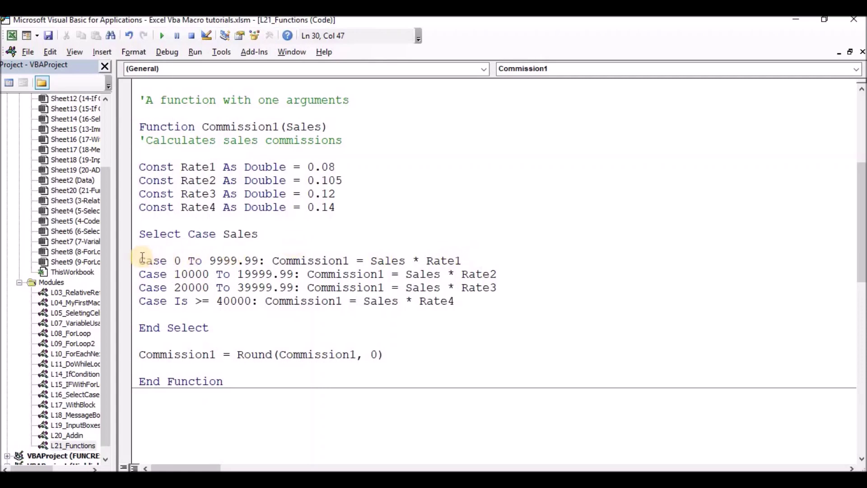
- Walk through Commission1's Select Case ranges, Rate1 rates and the rounding line
left_click_drag(140, 260, 176, 258)
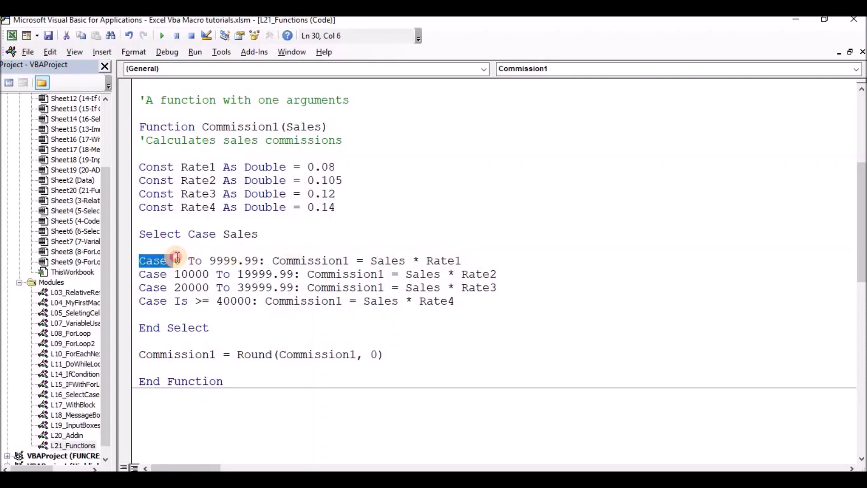
mouse_move(177, 258)
left_mouse_down()
mouse_move(166, 257)
mouse_move(263, 261)
left_mouse_up()
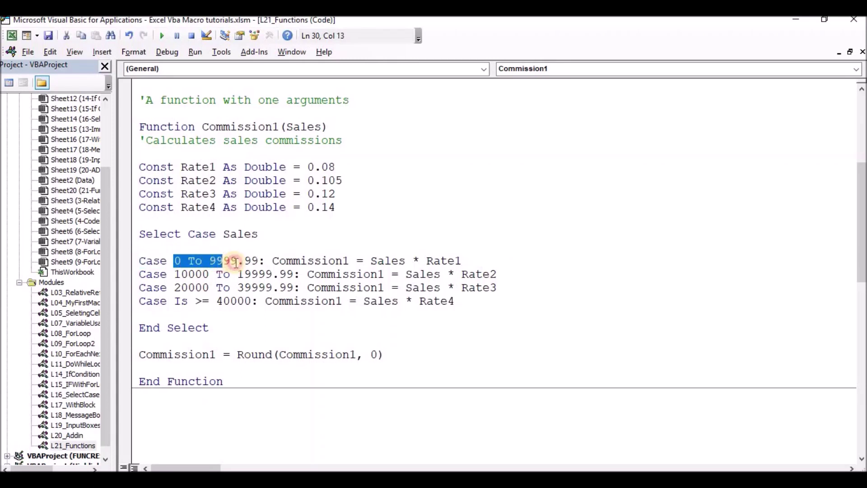
left_click_drag(263, 262, 266, 261)
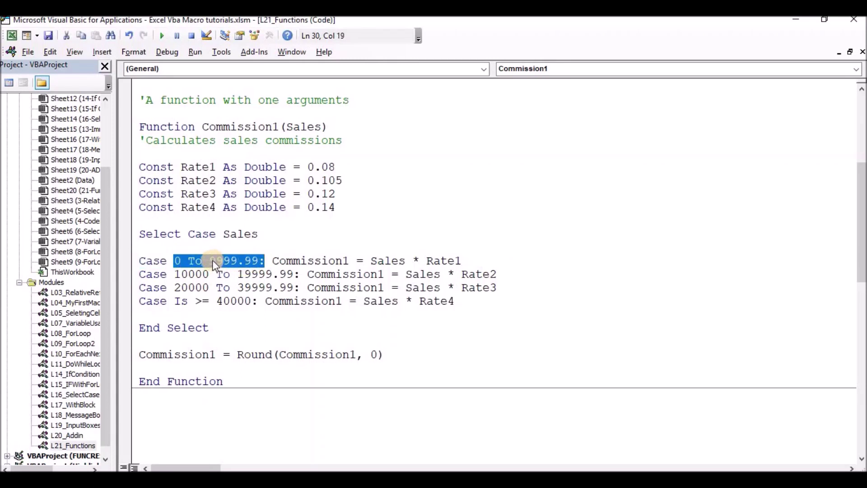
left_click(239, 262)
double_click(177, 261)
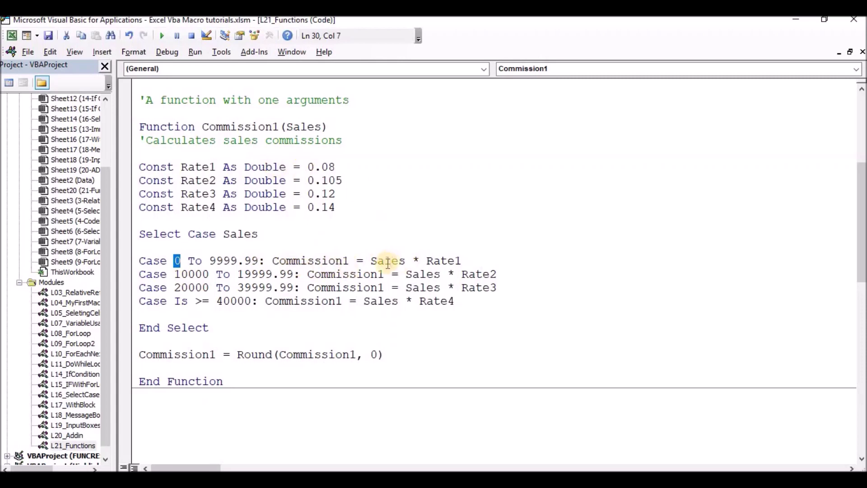
left_click_drag(349, 261, 279, 261)
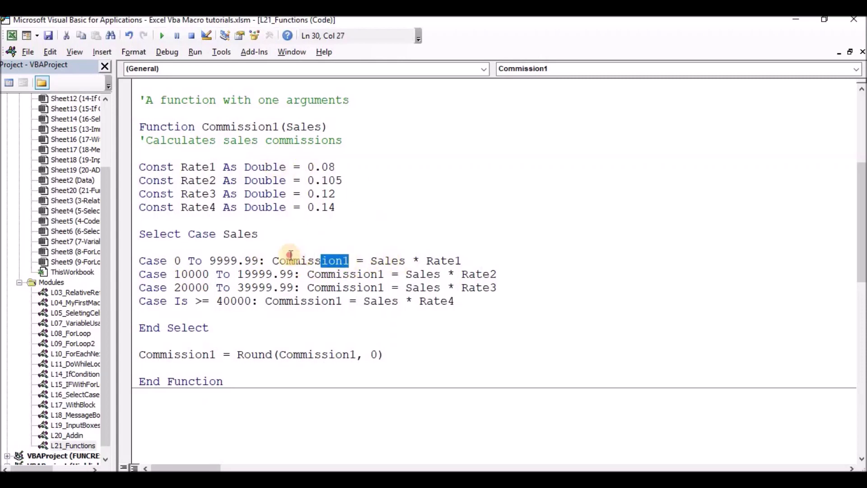
left_click_drag(466, 262, 426, 261)
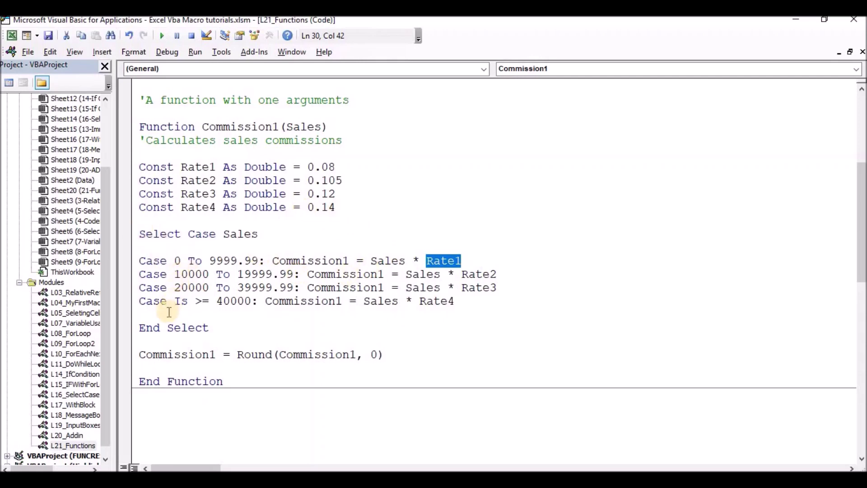
left_click_drag(202, 327, 139, 234)
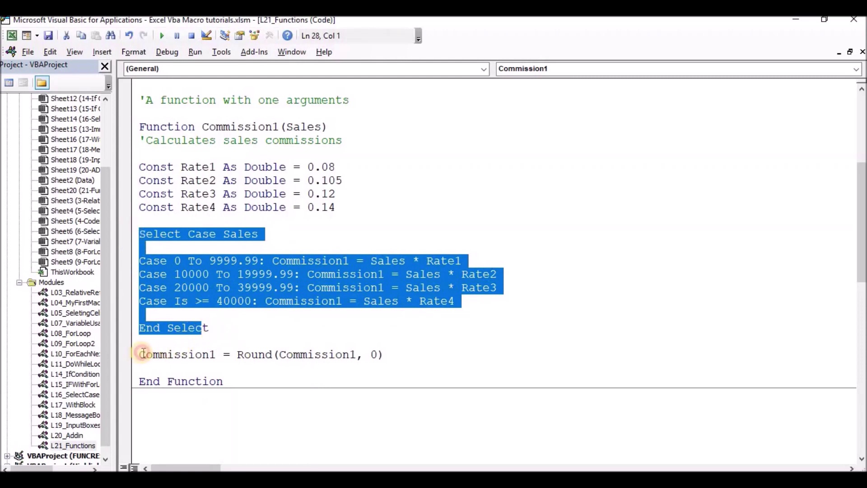
left_click_drag(141, 352, 222, 354)
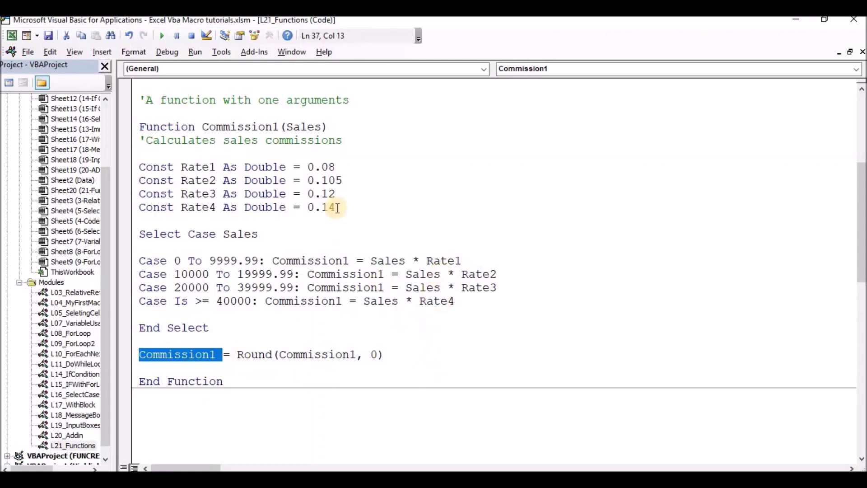
left_click(359, 336)
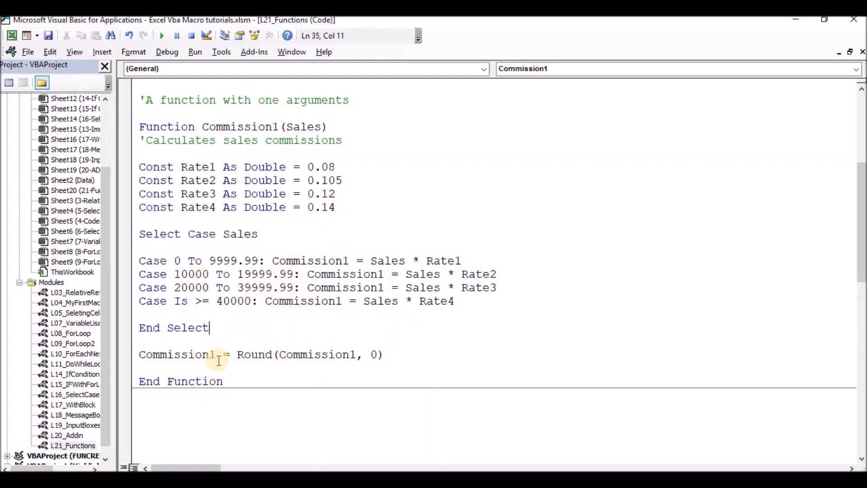
left_click(12, 36)
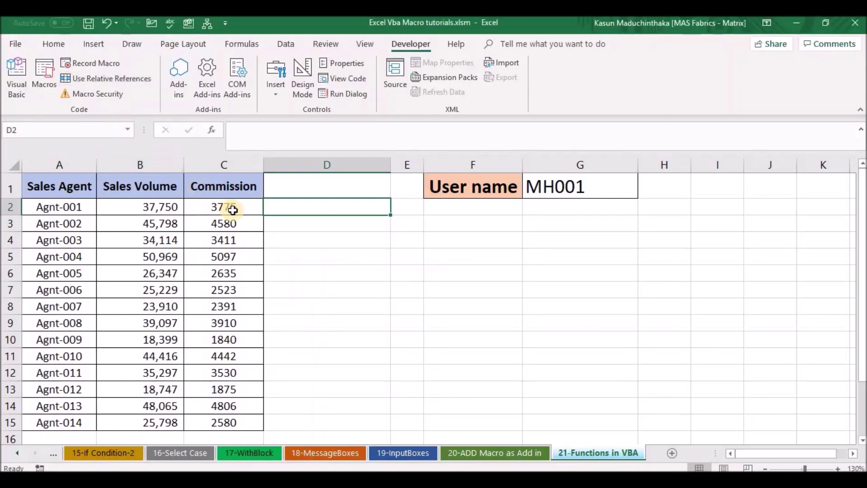
- Clear the old values in C2:C15 and enter =Commission1(B2) in C2
left_click(234, 210)
left_click_drag(237, 207, 219, 423)
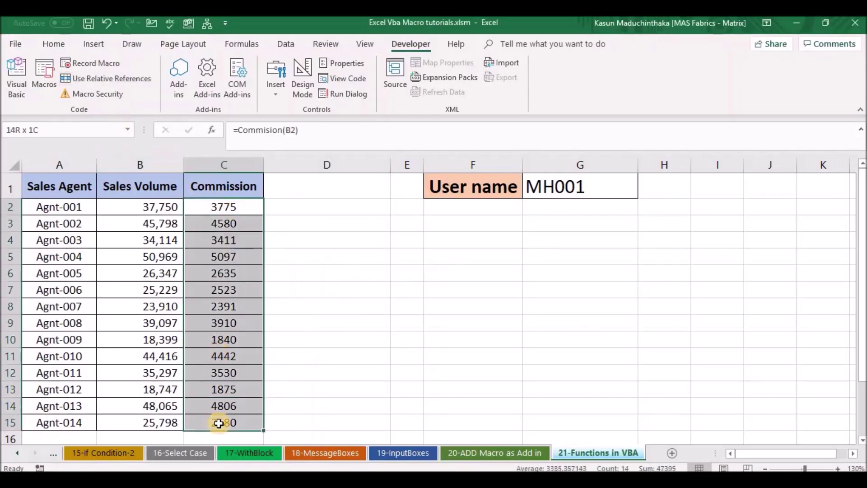
key("Delete")
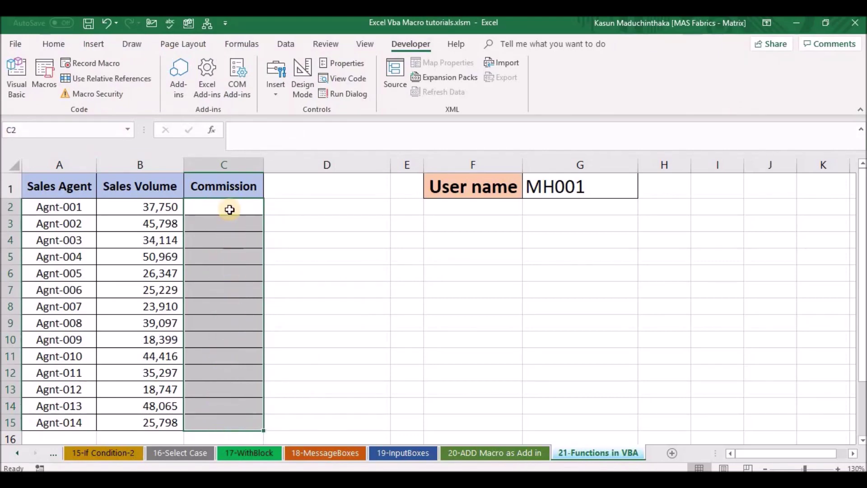
double_click(230, 208)
type("=")
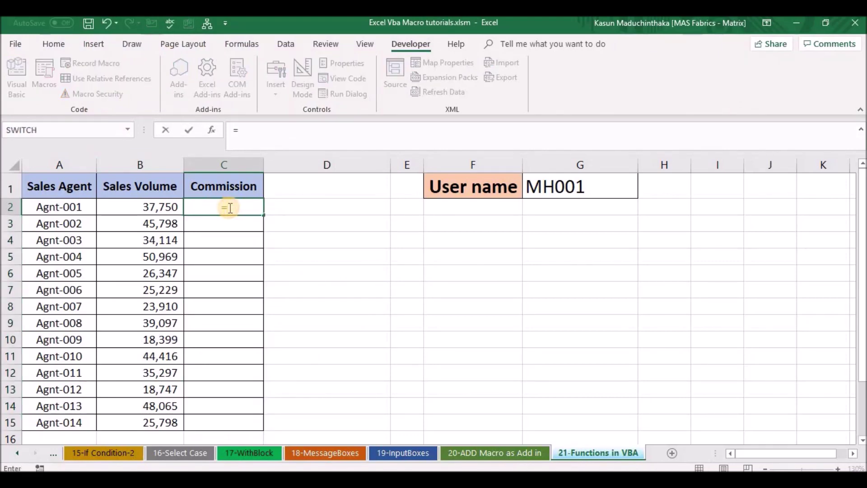
type("commi")
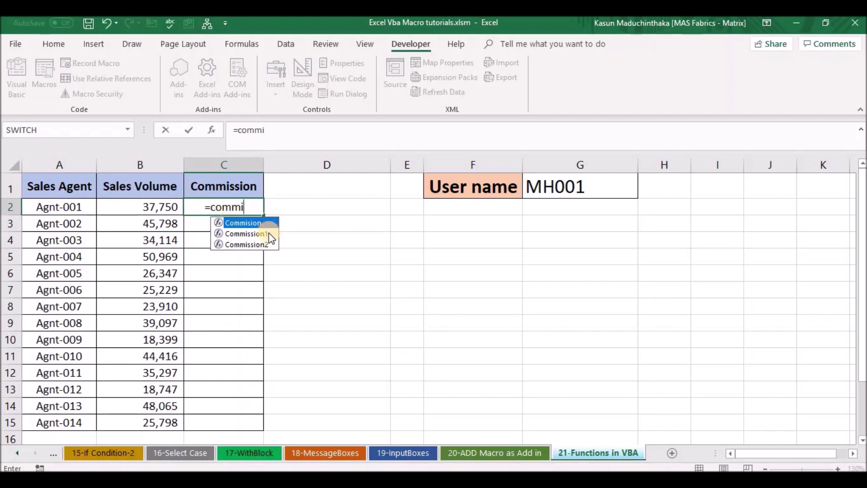
double_click(264, 234)
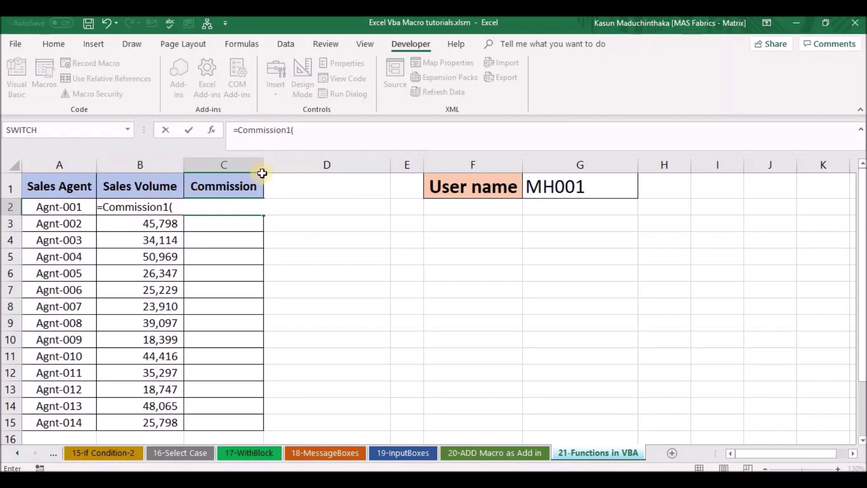
left_click(296, 131)
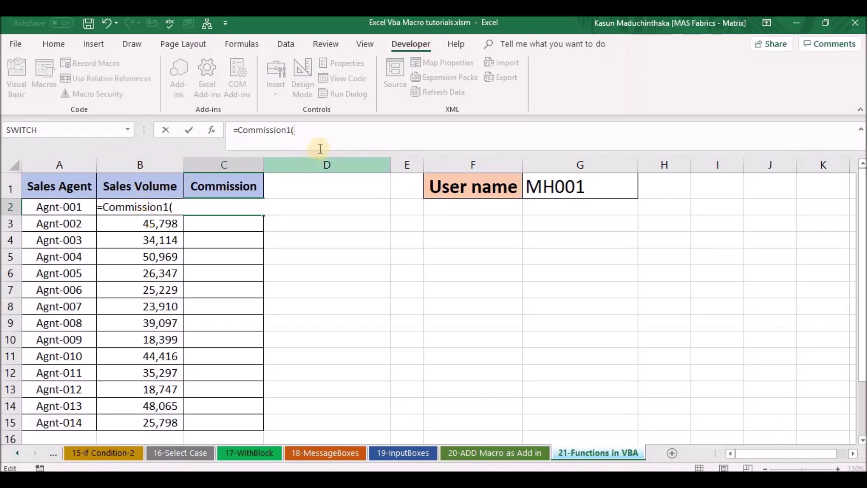
type("B2")
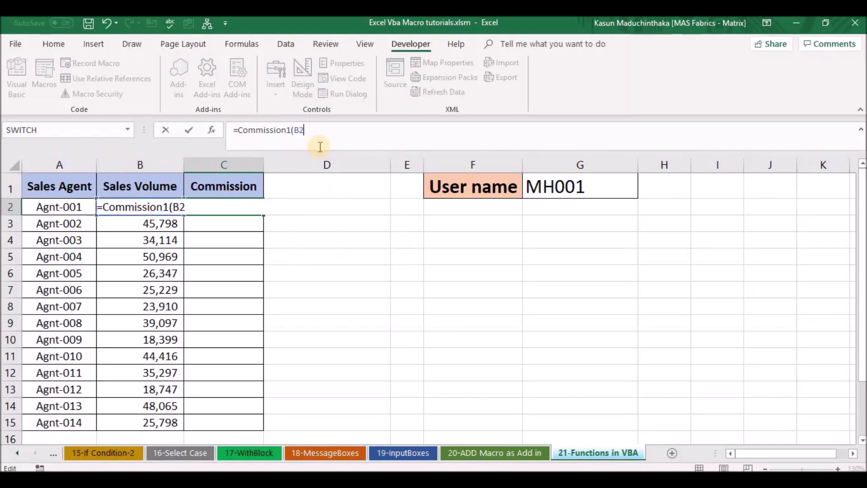
key("Return")
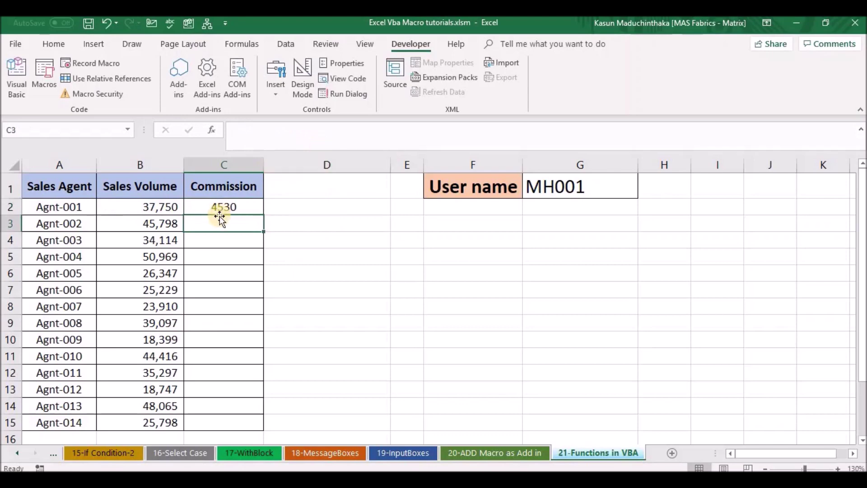
- Fill the formula down to C15, apply Accounting format with no decimals, and reopen the VBA editor
left_click(227, 207)
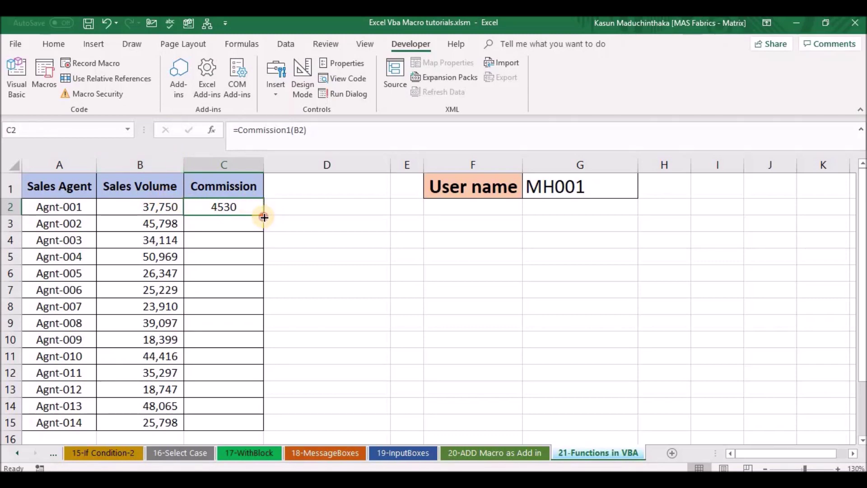
double_click(264, 217)
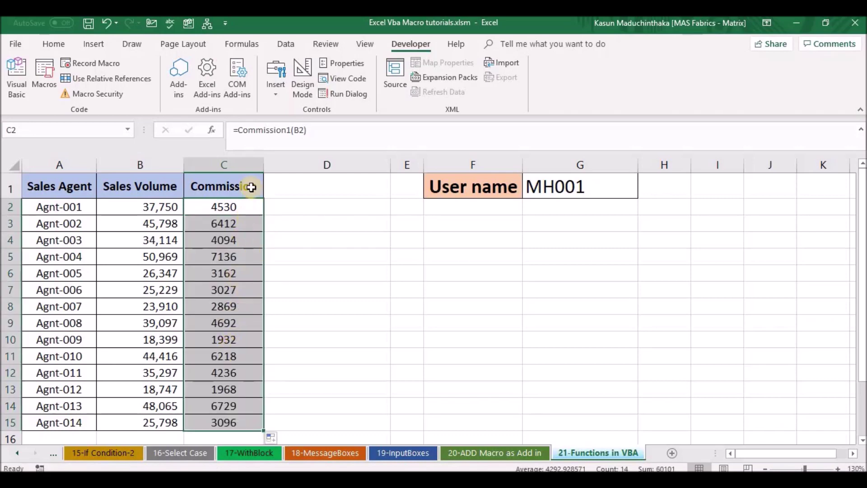
left_click(63, 42)
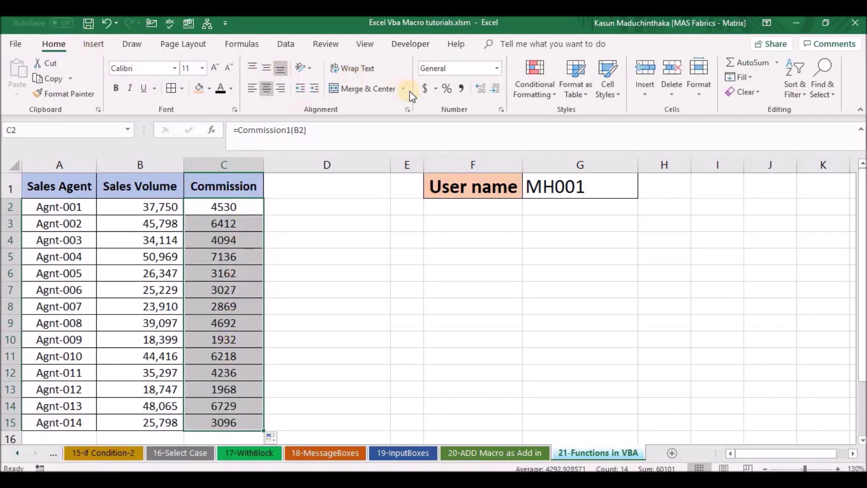
left_click(461, 89)
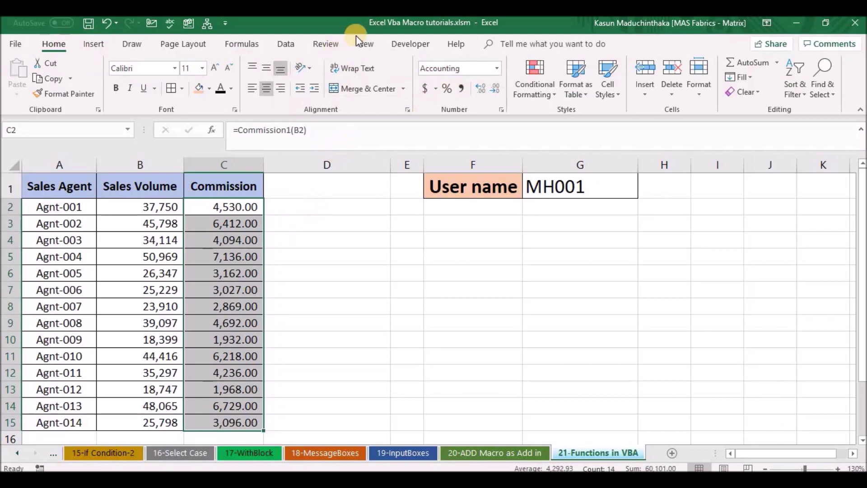
left_click(496, 86)
left_click(495, 87)
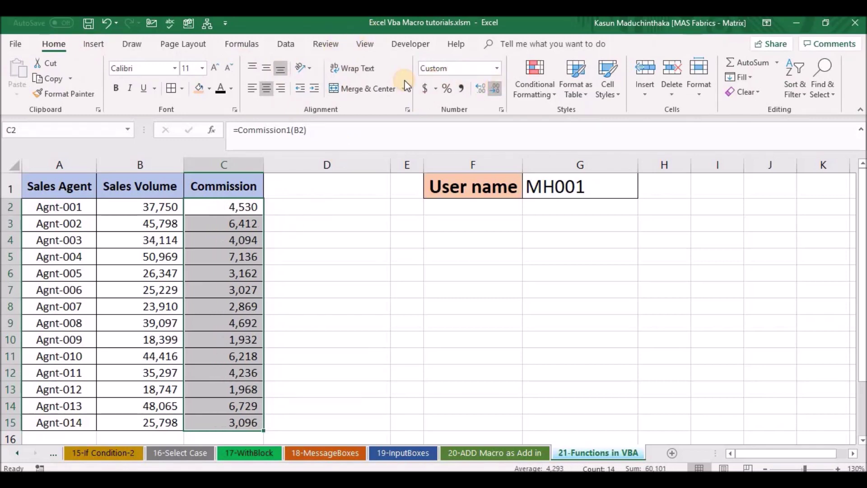
left_click(411, 44)
left_click(17, 76)
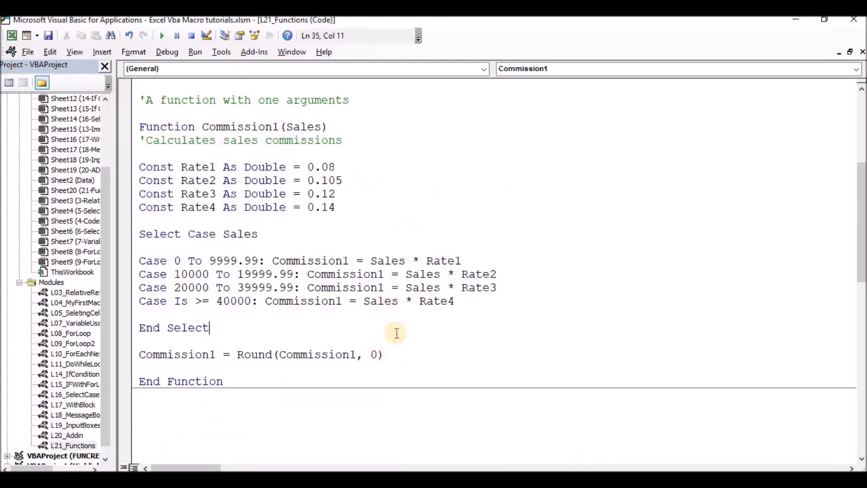
- Scroll the L21_Functions module down to show Commission2 and the JoinText function
left_click_drag(854, 232, 860, 463)
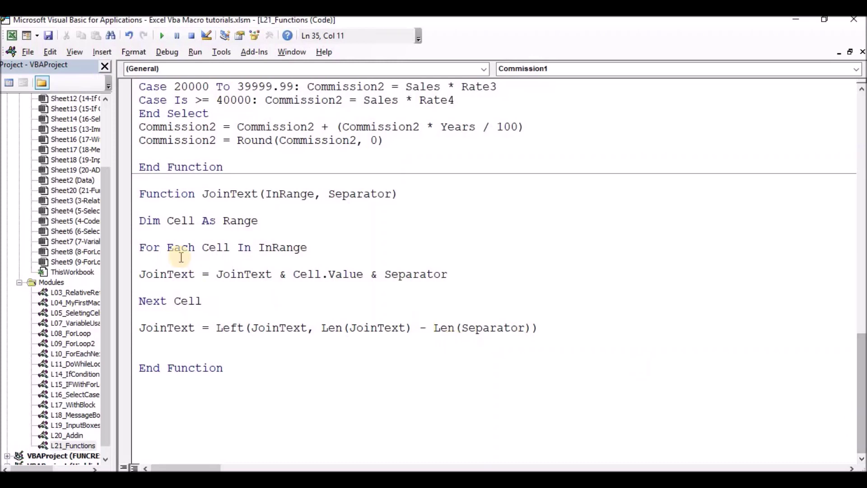
left_click_drag(141, 245, 330, 250)
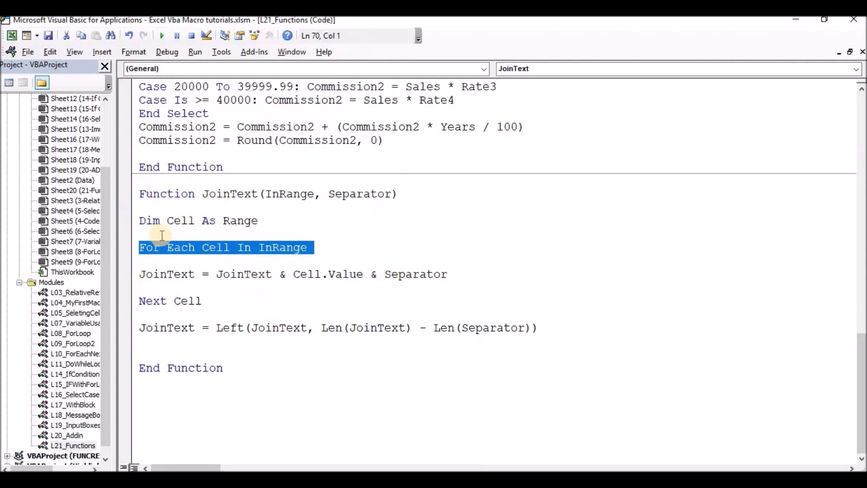
left_click_drag(140, 195, 265, 195)
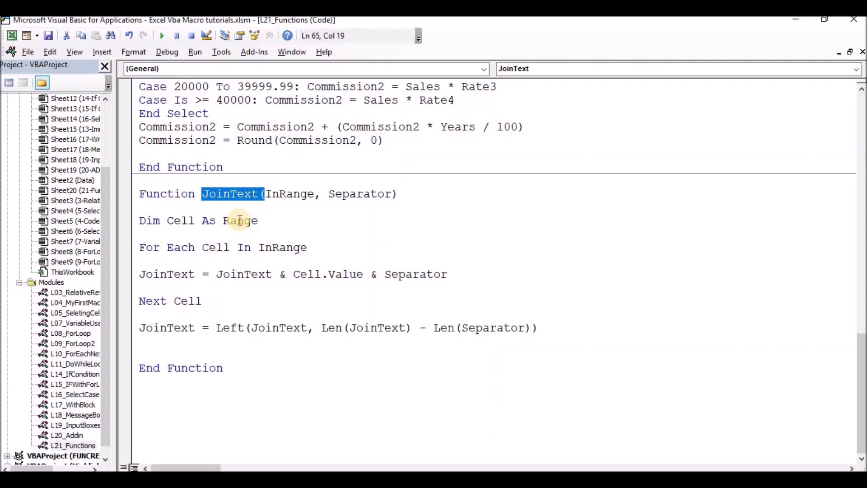
left_click(354, 221)
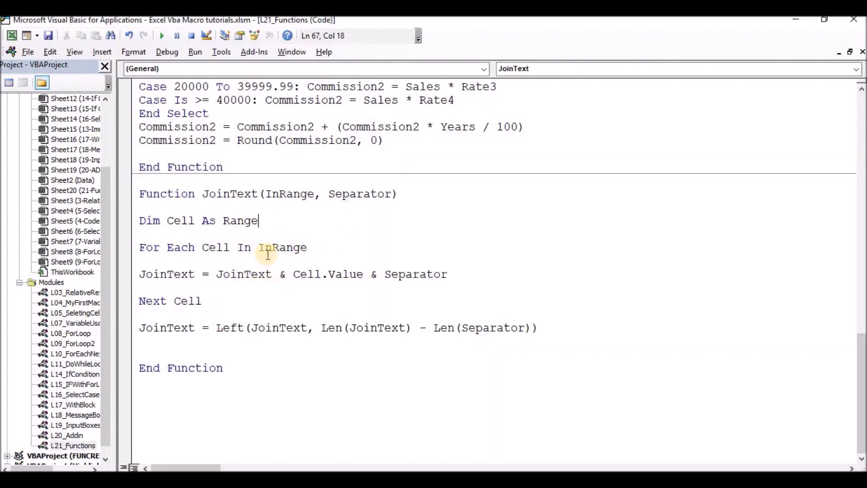
left_click_drag(266, 195, 314, 194)
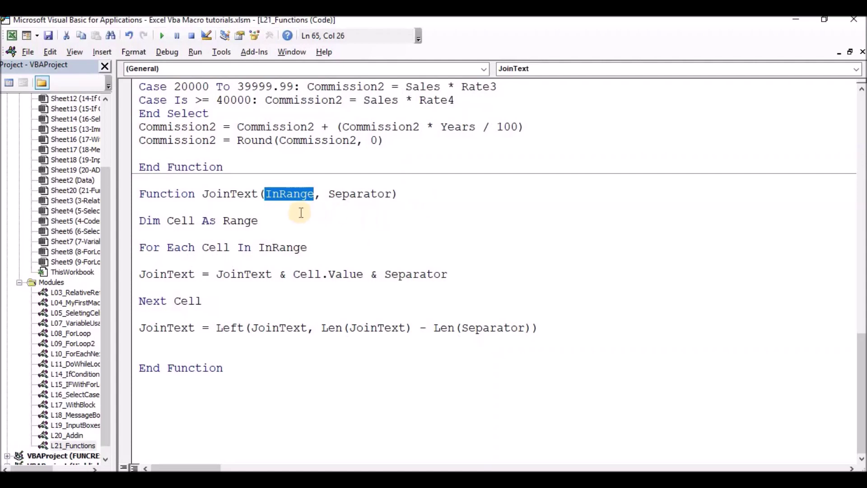
left_click_drag(328, 193, 393, 195)
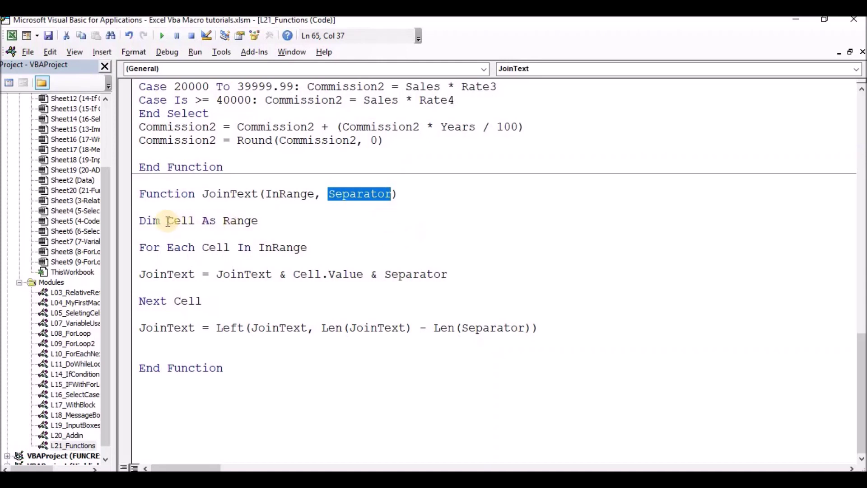
left_click_drag(138, 225, 252, 224)
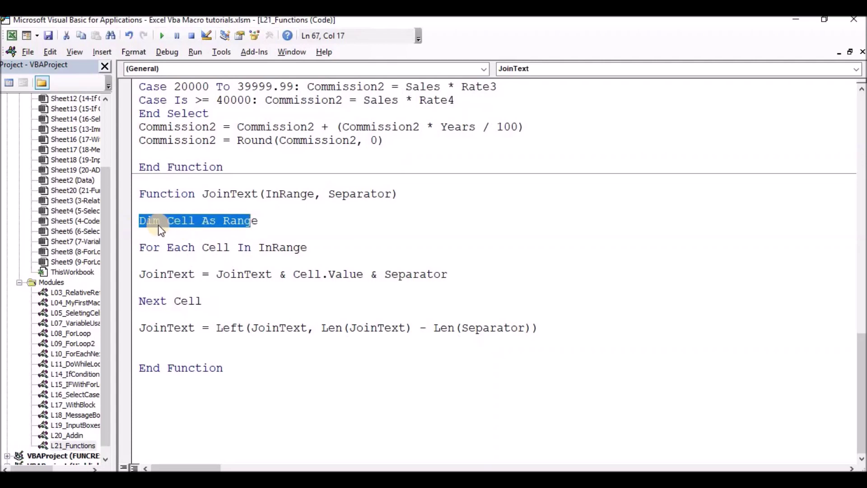
left_click(195, 224)
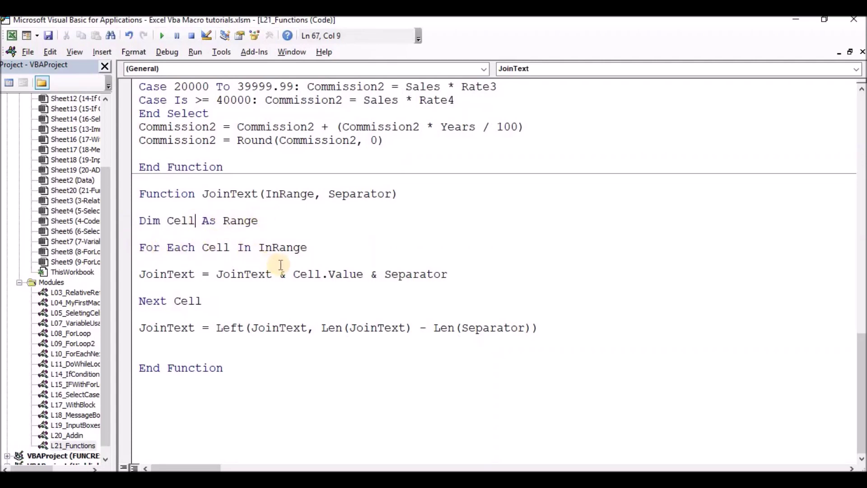
left_click_drag(145, 247, 299, 249)
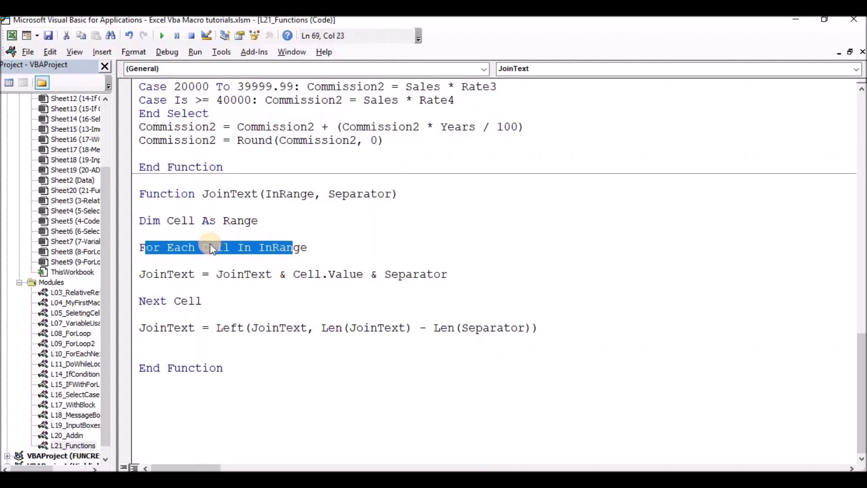
left_click(236, 251)
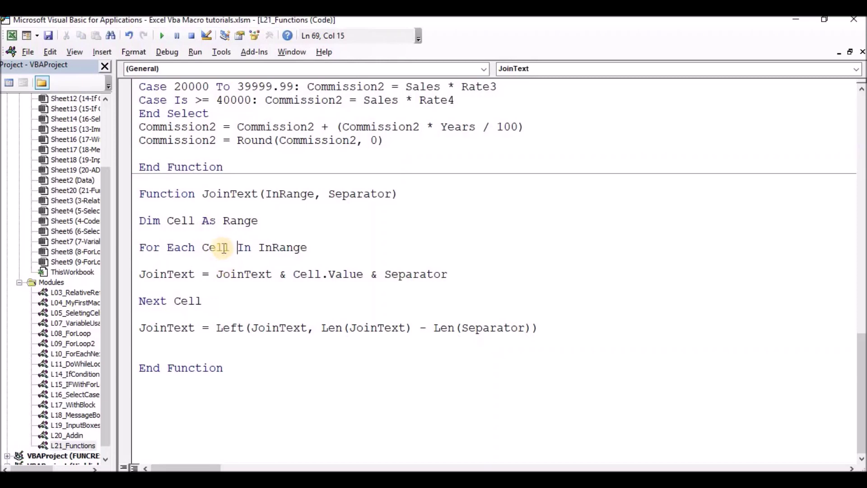
left_click_drag(258, 248, 272, 247)
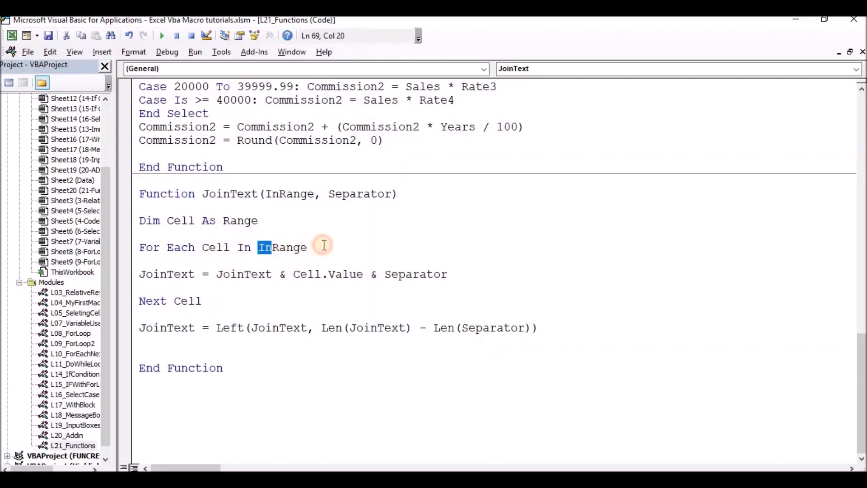
left_click(195, 274)
left_click_drag(147, 264, 215, 273)
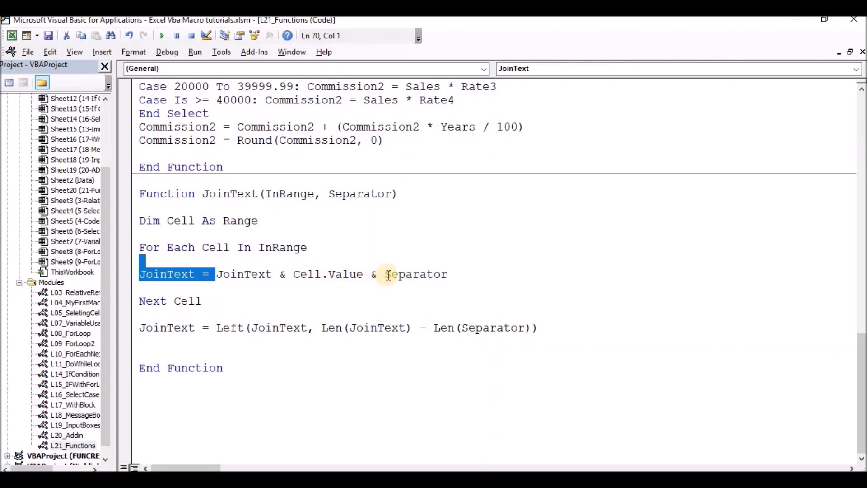
left_click_drag(391, 274, 439, 274)
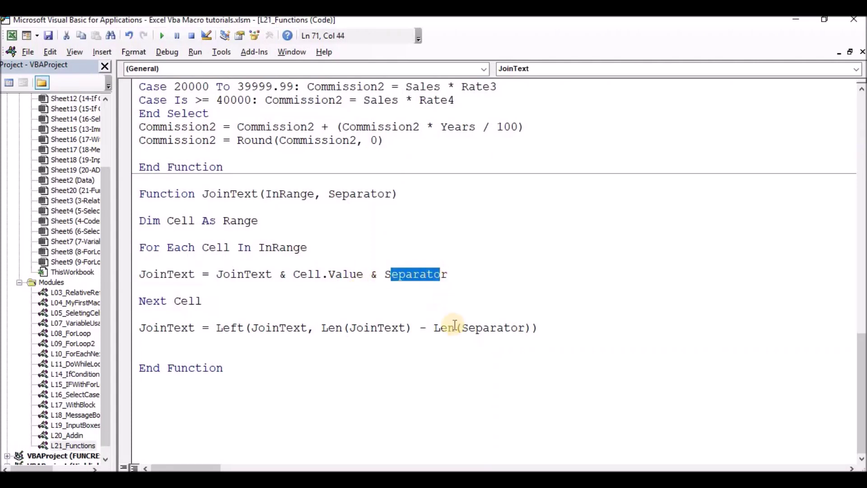
left_click_drag(140, 301, 196, 301)
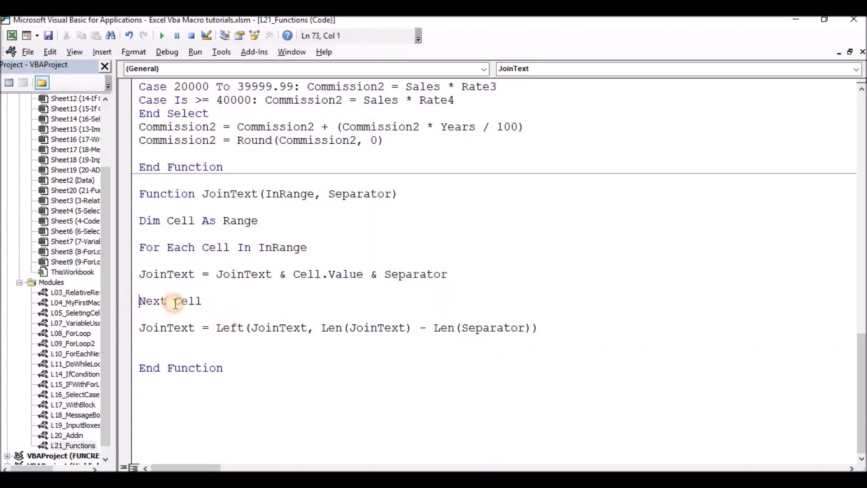
left_click_drag(139, 327, 211, 334)
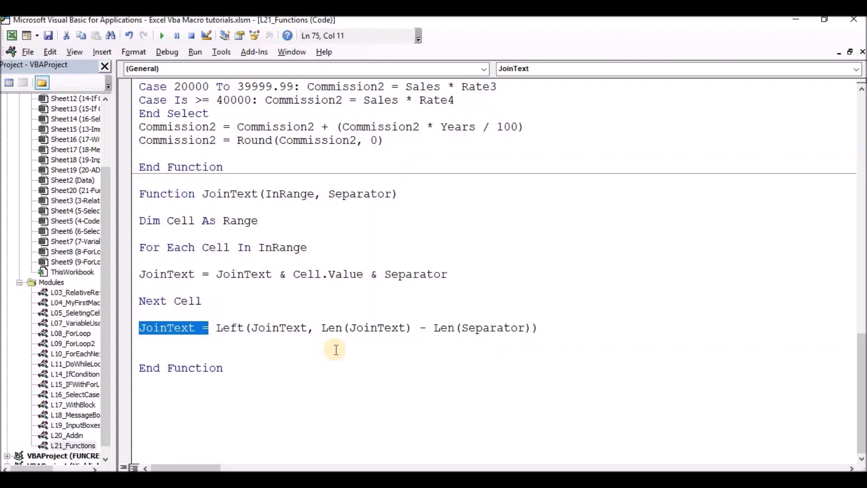
left_click_drag(286, 274, 140, 261)
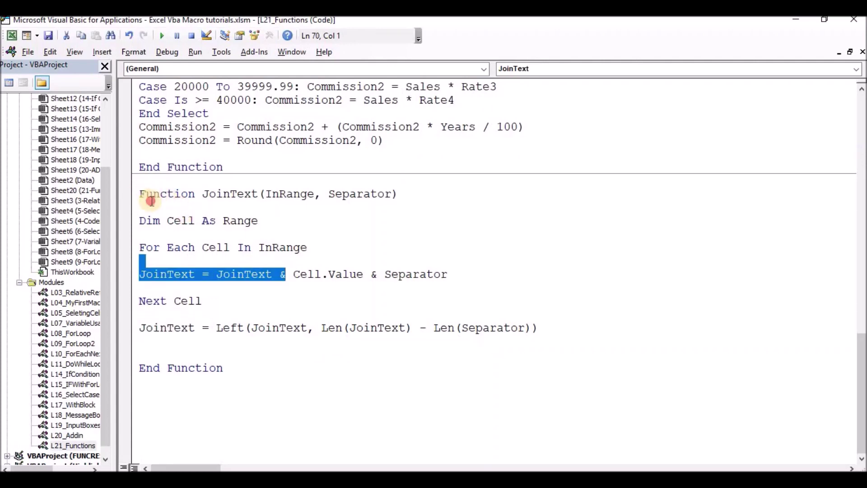
left_click_drag(151, 201, 313, 372)
left_click(314, 371)
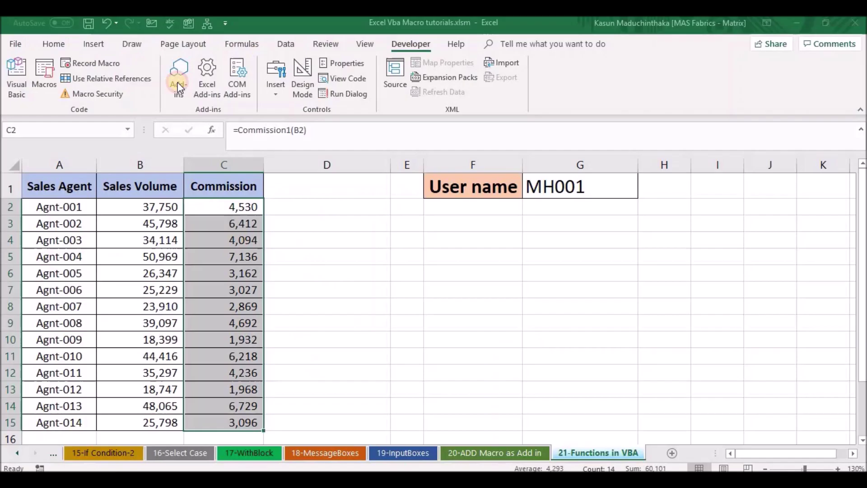
- Back in Excel, pick out the headers A1:C1 to join and select cell D1
left_click(11, 35)
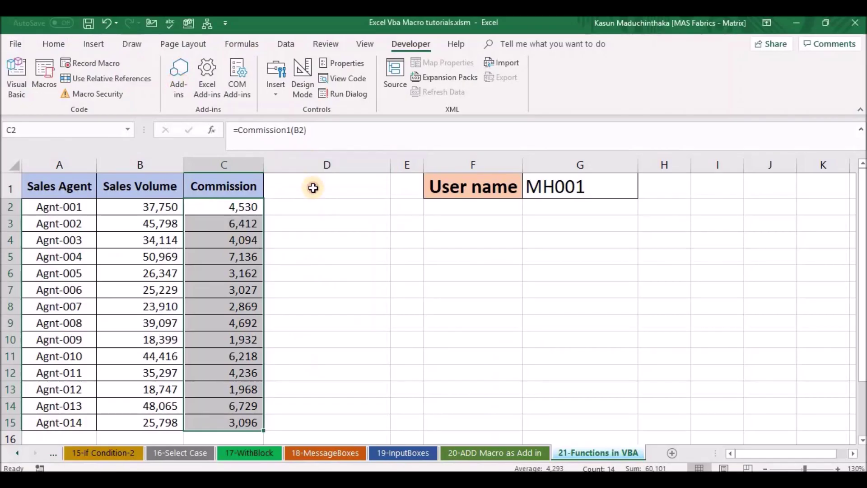
left_click(313, 188)
left_click(61, 187)
left_click(131, 185)
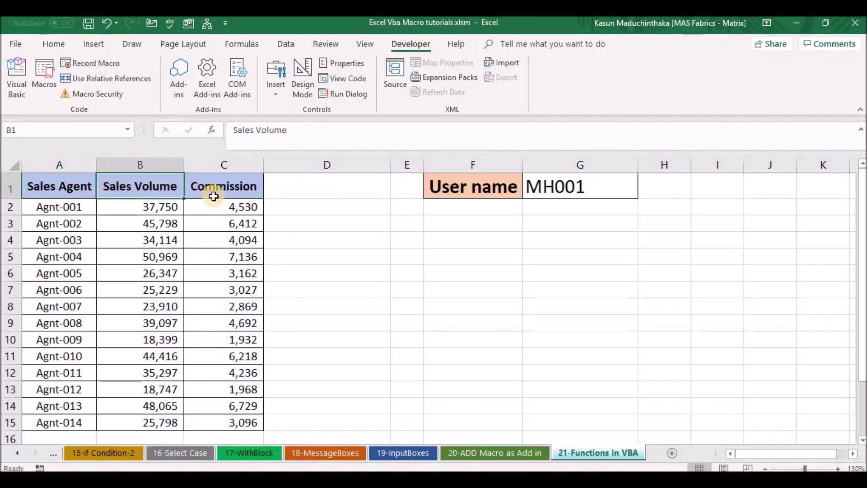
left_click(214, 196)
left_click_drag(76, 187, 226, 188)
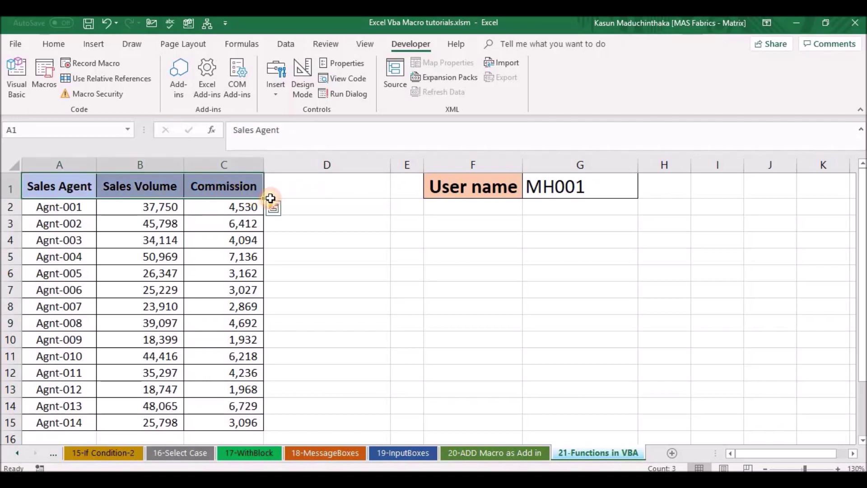
left_click(283, 188)
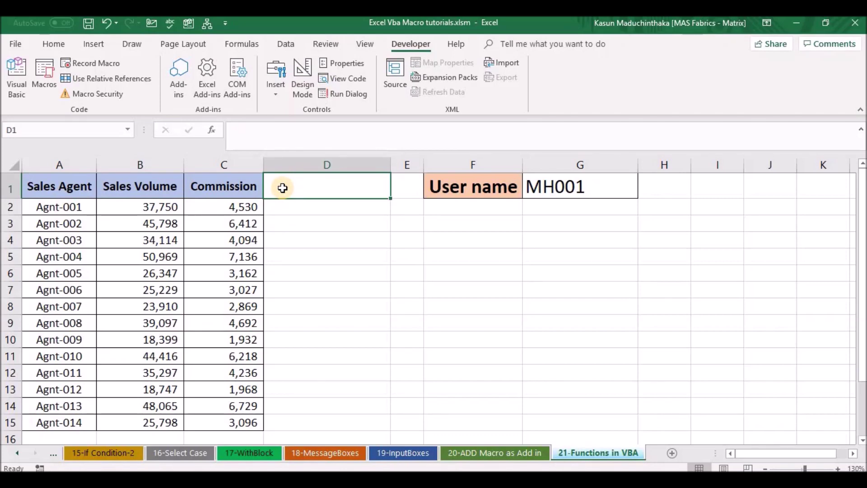
- Enter =JoinText(A1:C1,"//::") in D1 to join the three headers
type("=jo")
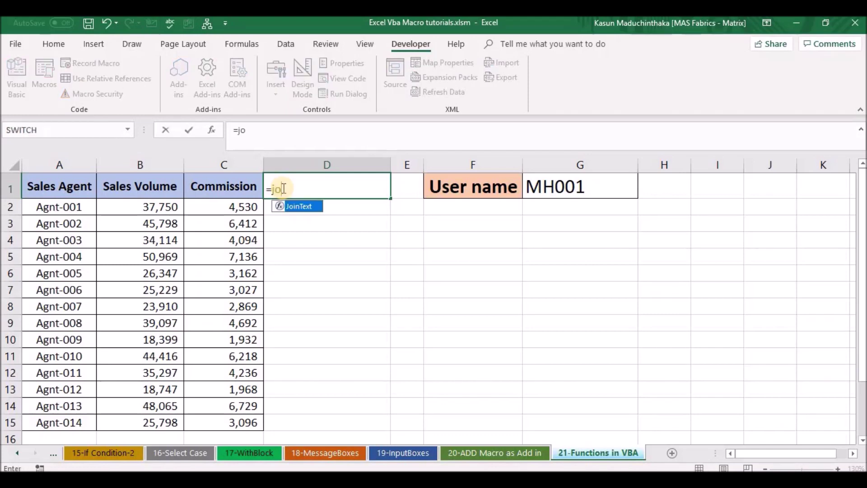
double_click(294, 205)
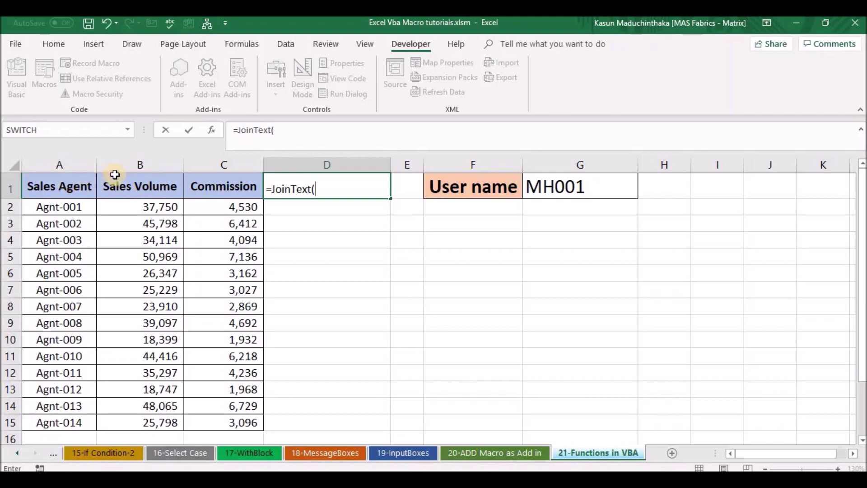
left_click_drag(64, 187, 221, 187)
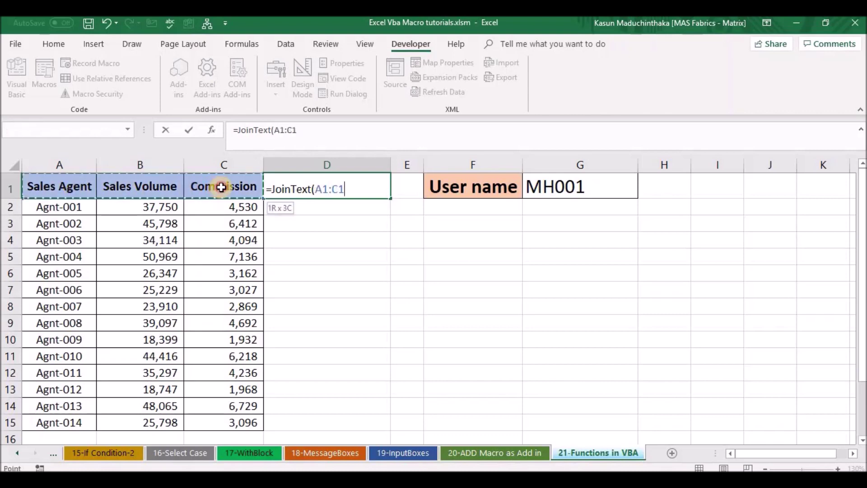
left_click(317, 131)
type(",\"/?")
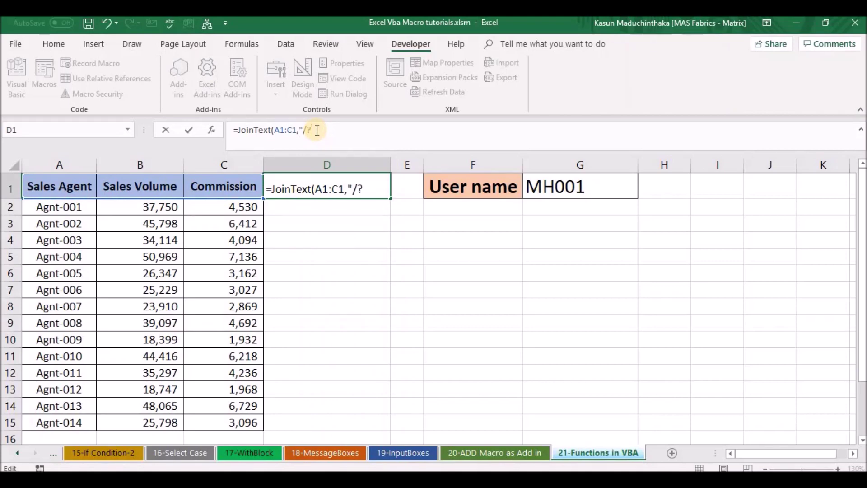
key("BackSpace")
type("/")
type("::\"")
type(")")
key("Return")
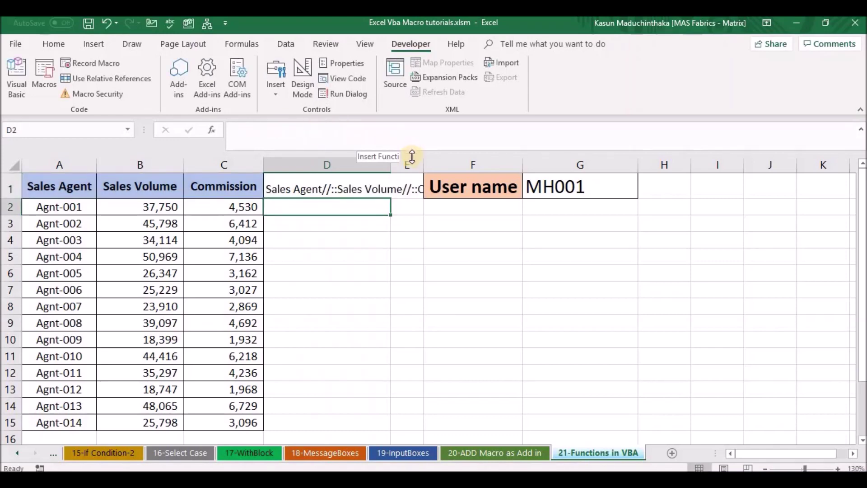
- Autofit column D and copy D1's JoinText formula down to D15, then select D2:D15
double_click(391, 169)
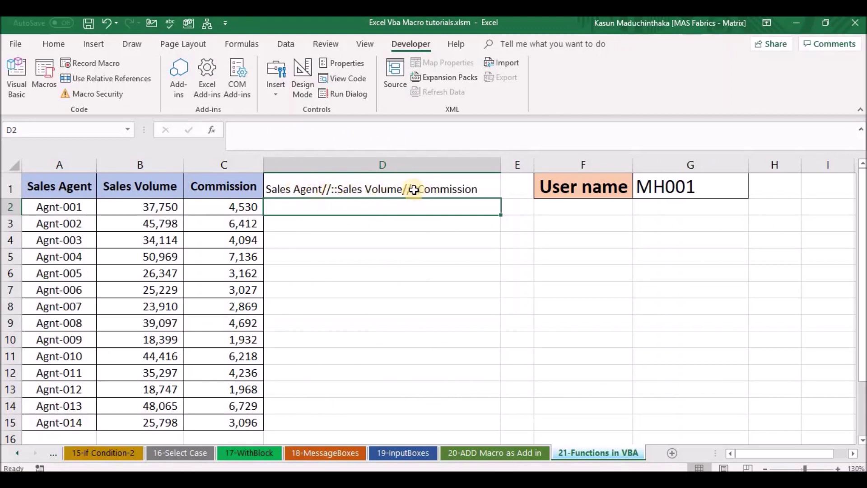
left_click(359, 186)
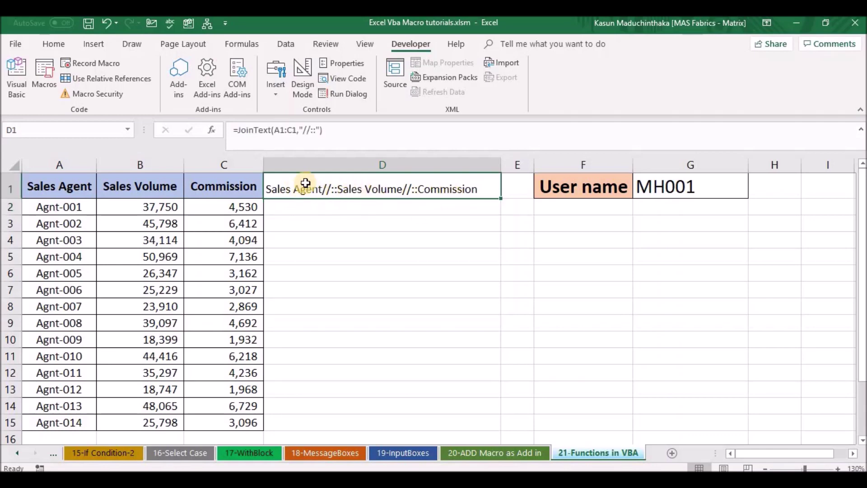
double_click(498, 197)
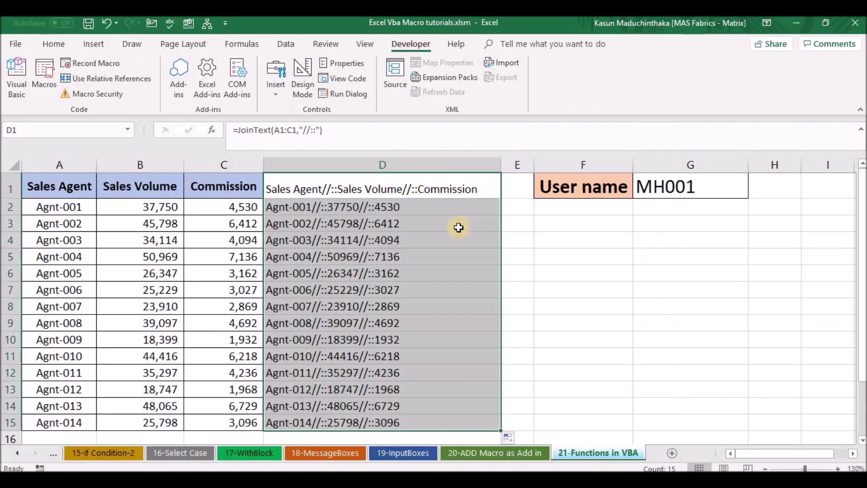
left_click_drag(345, 208, 331, 422)
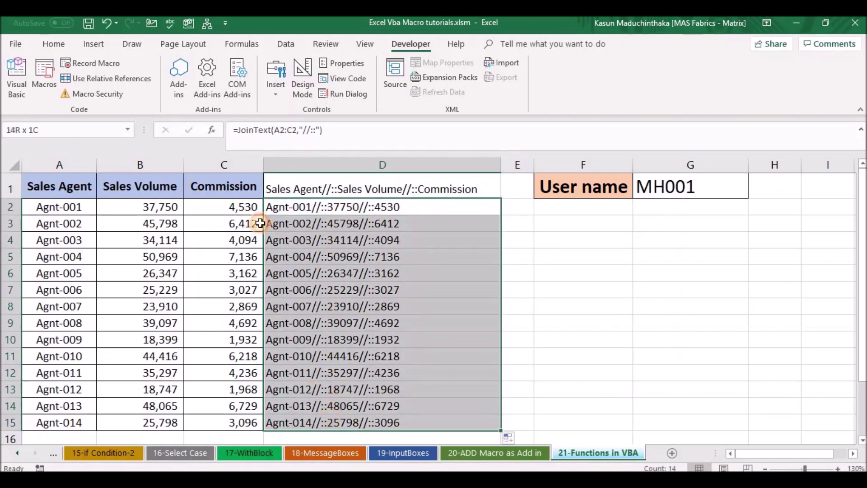
- Center the joined text in D2:D15 and check the formulas from D2 to D9
left_click(53, 44)
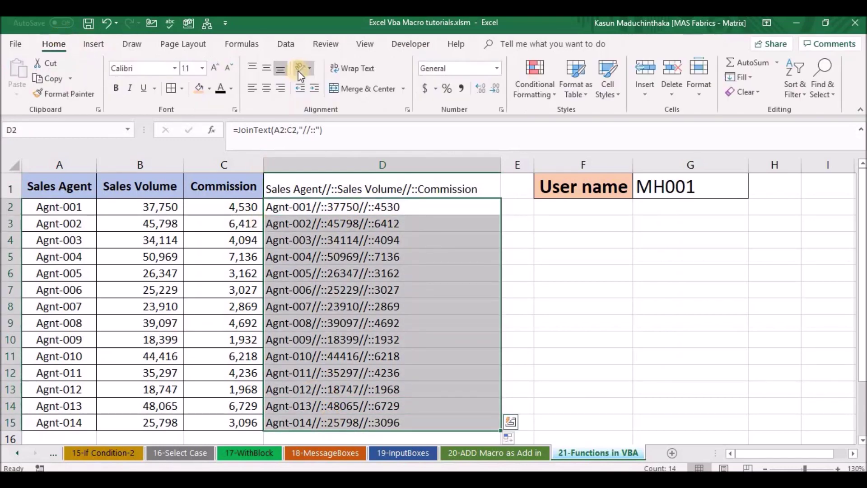
left_click(266, 88)
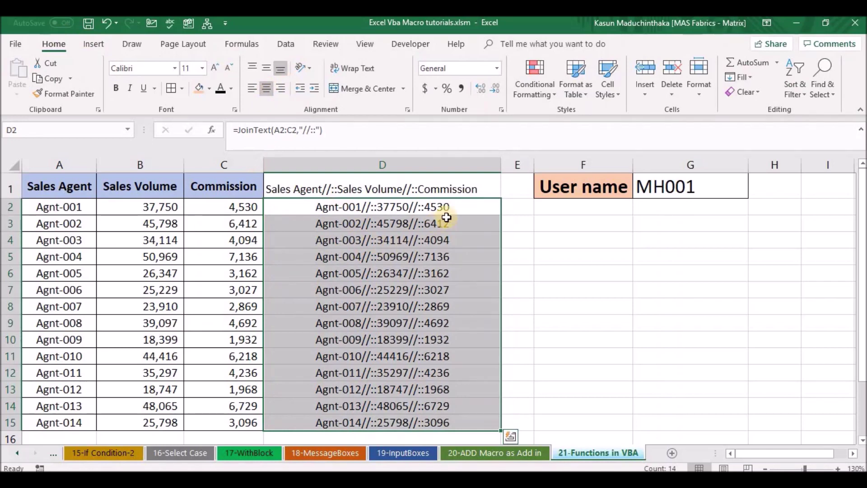
left_click(368, 205)
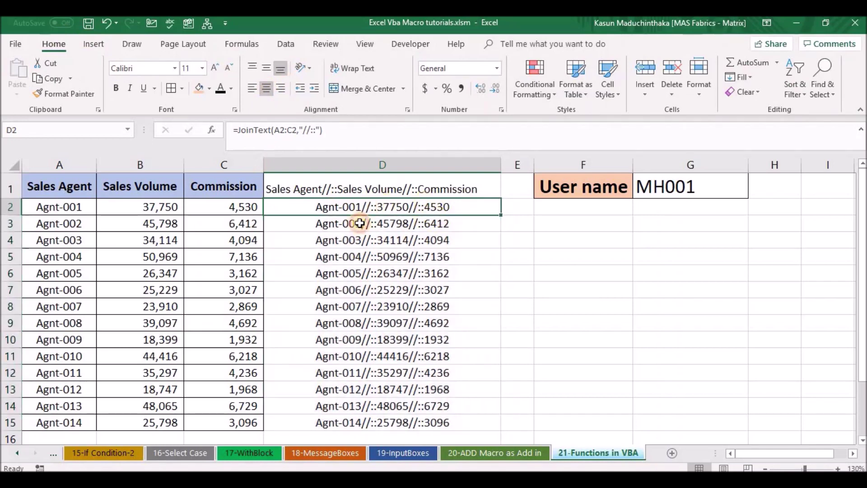
left_click(359, 223)
left_click(358, 255)
left_click(332, 208)
left_click(328, 239)
left_click(330, 274)
left_click(340, 322)
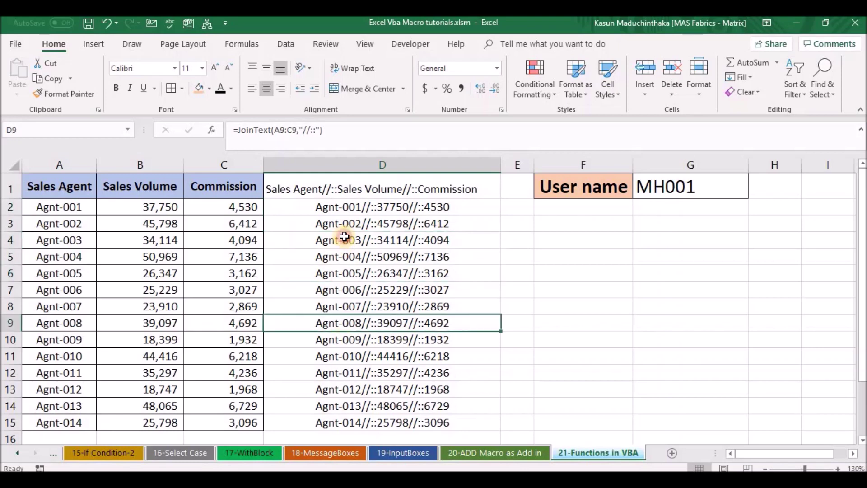
- Check the remaining JoinText formulas in column D, including D1, D5 and D8
left_click(344, 236)
left_click(351, 307)
left_click(355, 336)
left_click(372, 210)
left_click(369, 285)
left_click(380, 336)
left_click(316, 187)
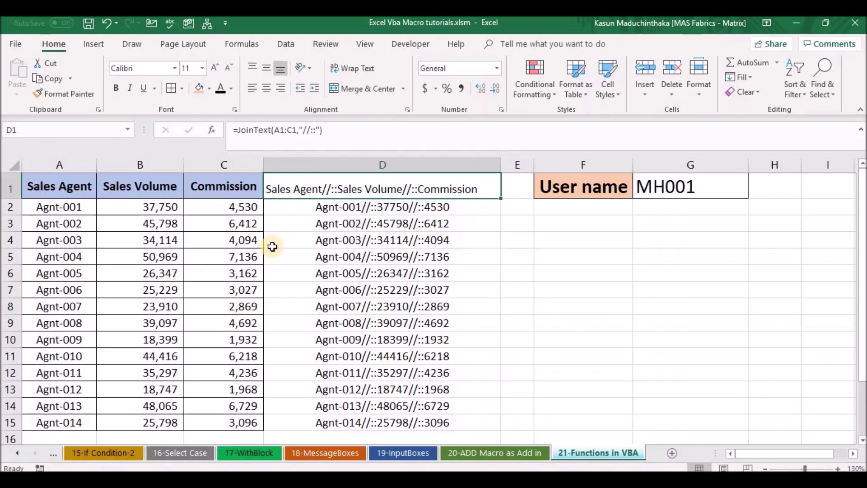
left_click(320, 253)
left_click(293, 188)
left_click(294, 393, "shift")
left_click_drag(294, 401, 302, 421)
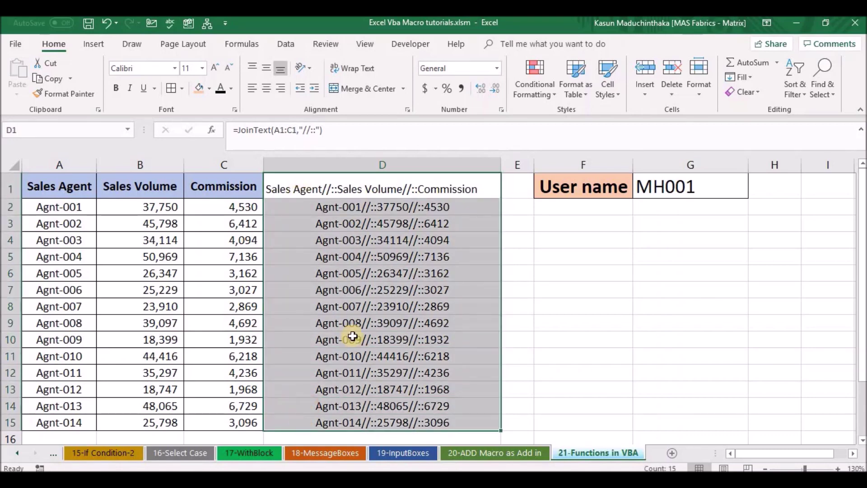
left_click(374, 306)
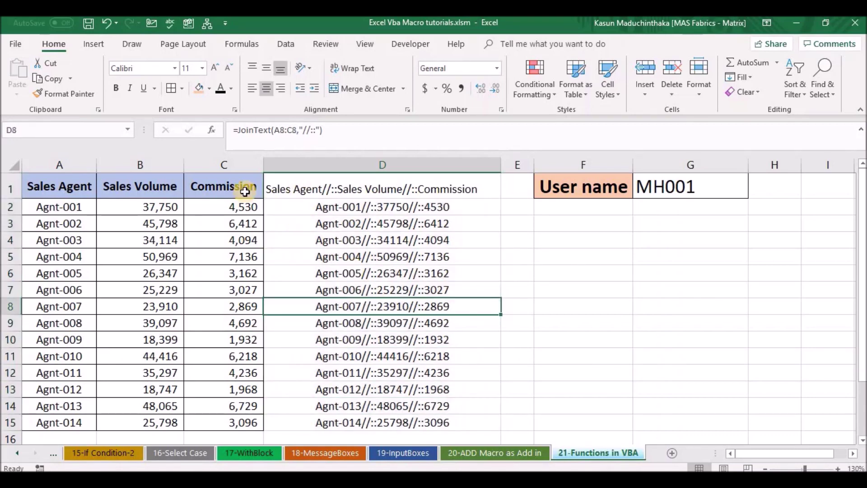